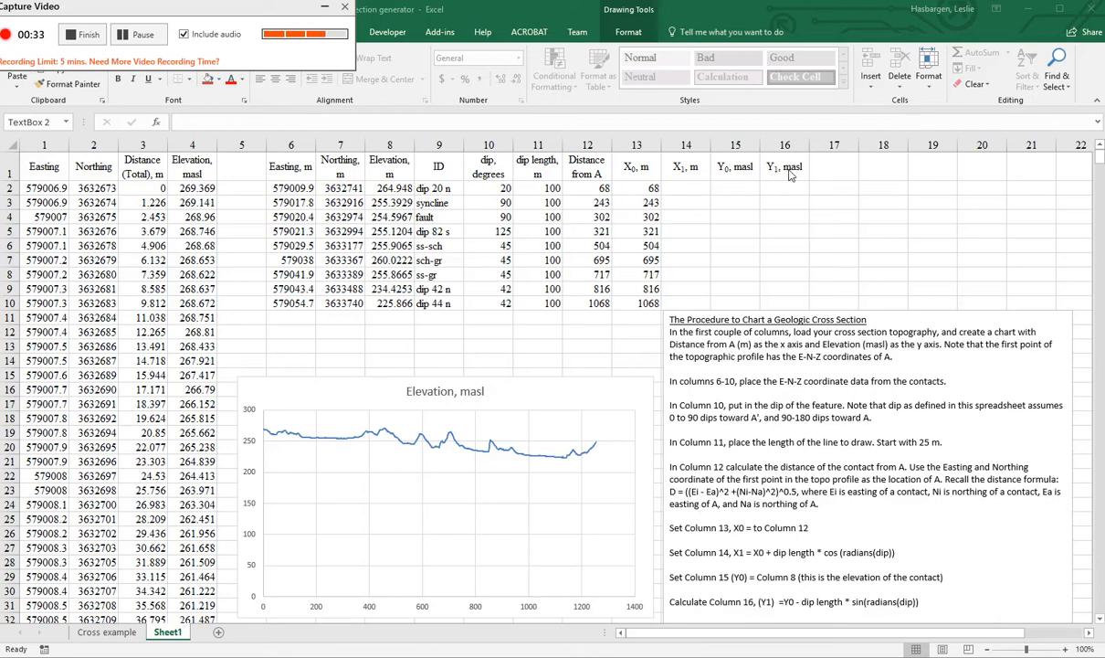
# Enter the X1 formula =RC[-1]+RC[-3]*cos(radians(RC[-4])) in row 2 of column 14.
pyautogui.click(693, 191)
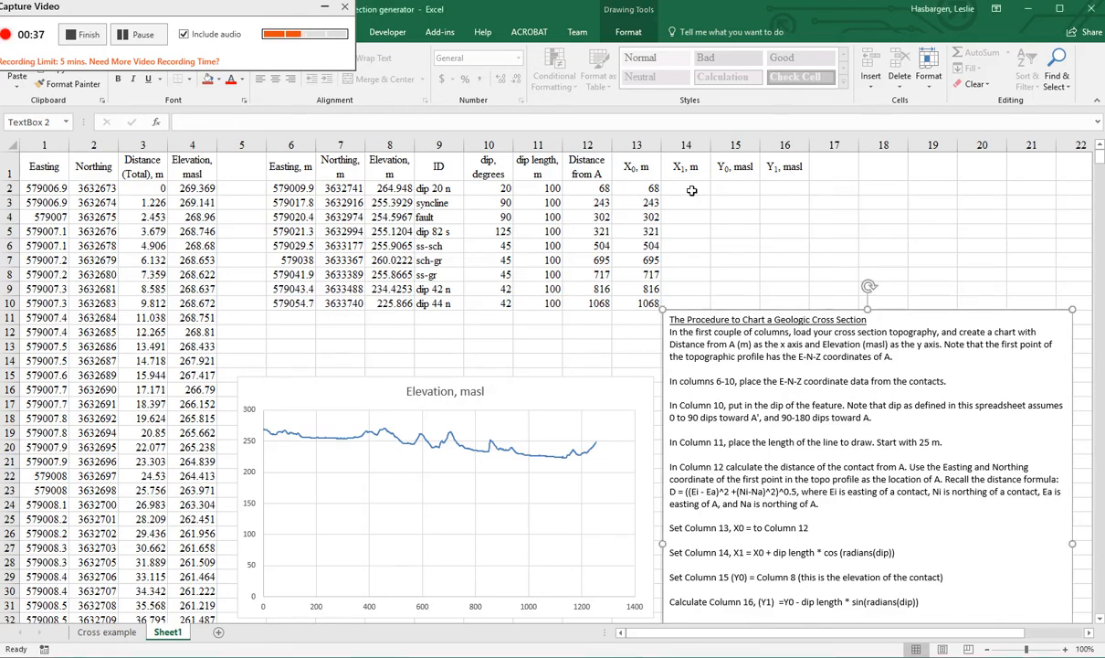
pyautogui.click(692, 190)
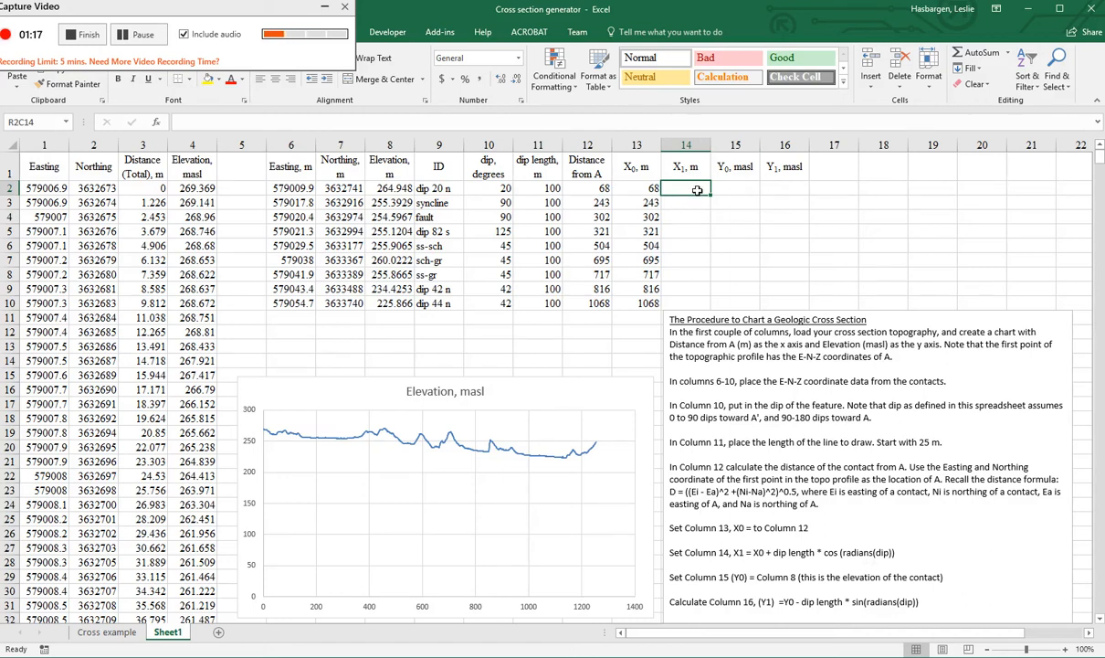
pyautogui.write('=')
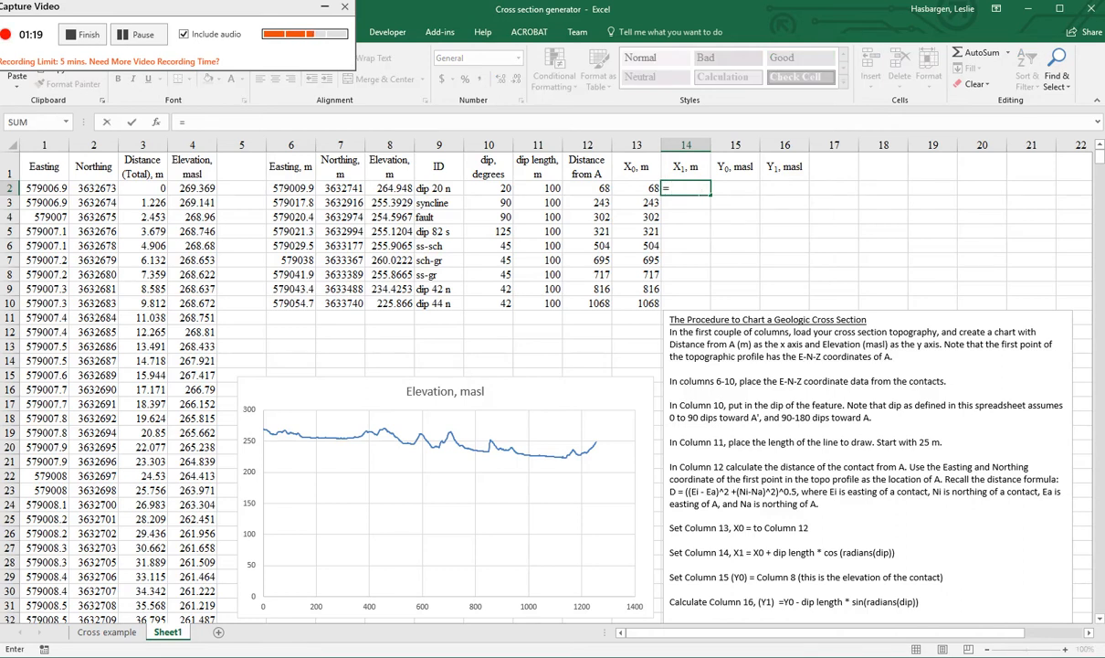
pyautogui.press('Left')
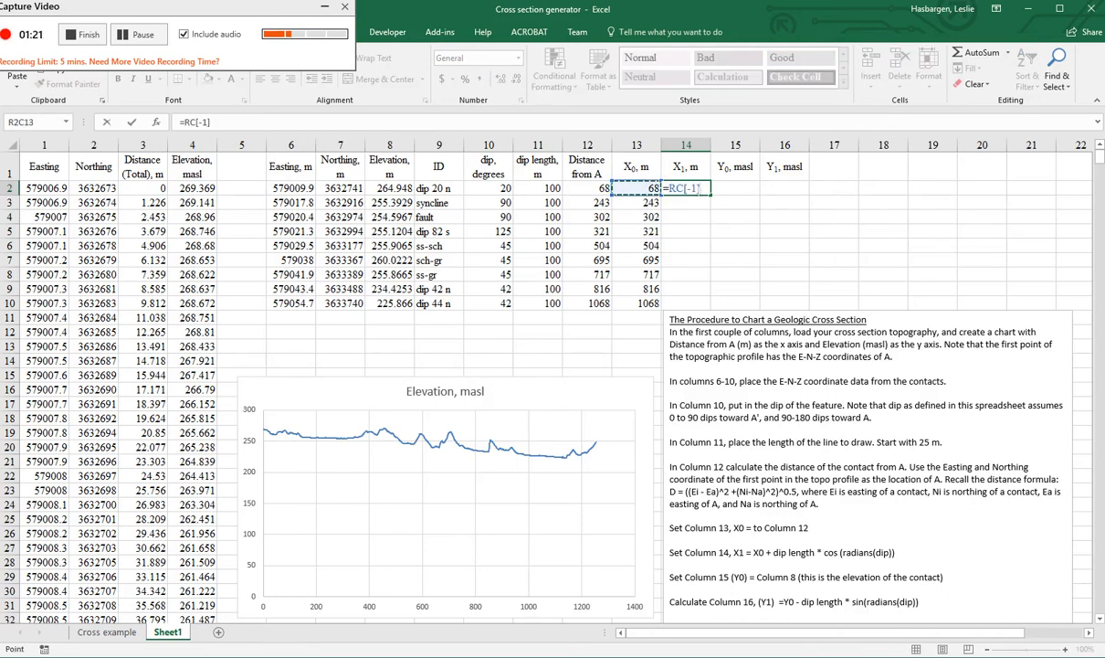
pyautogui.write('+')
pyautogui.press('Left')
pyautogui.press('Left')
pyautogui.press('Left')
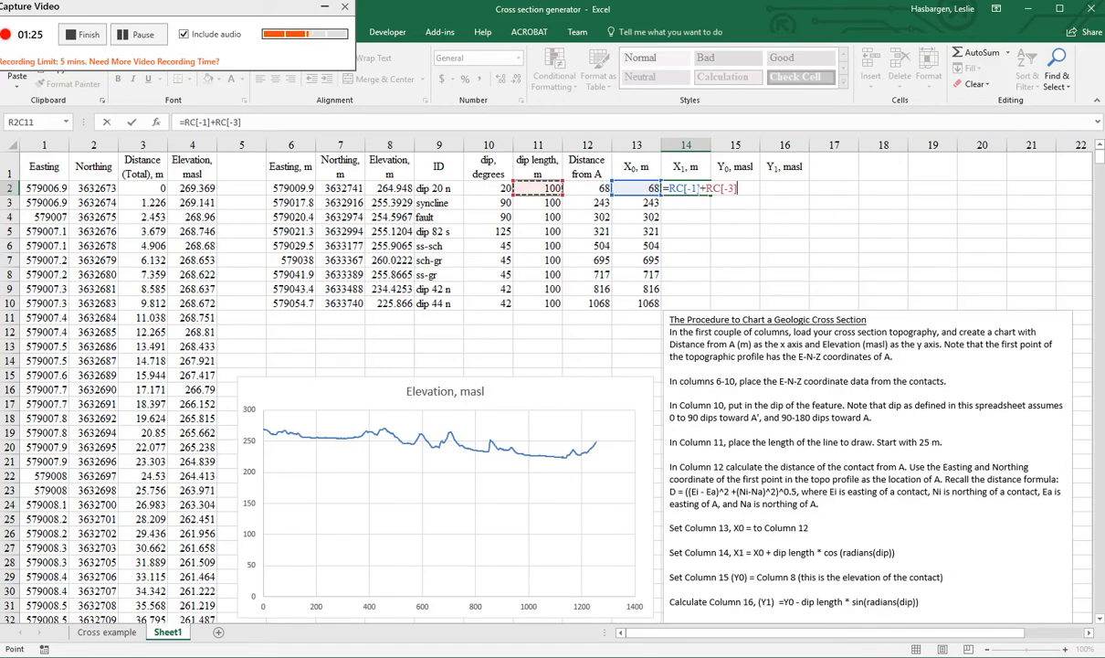
pyautogui.write('*cos')
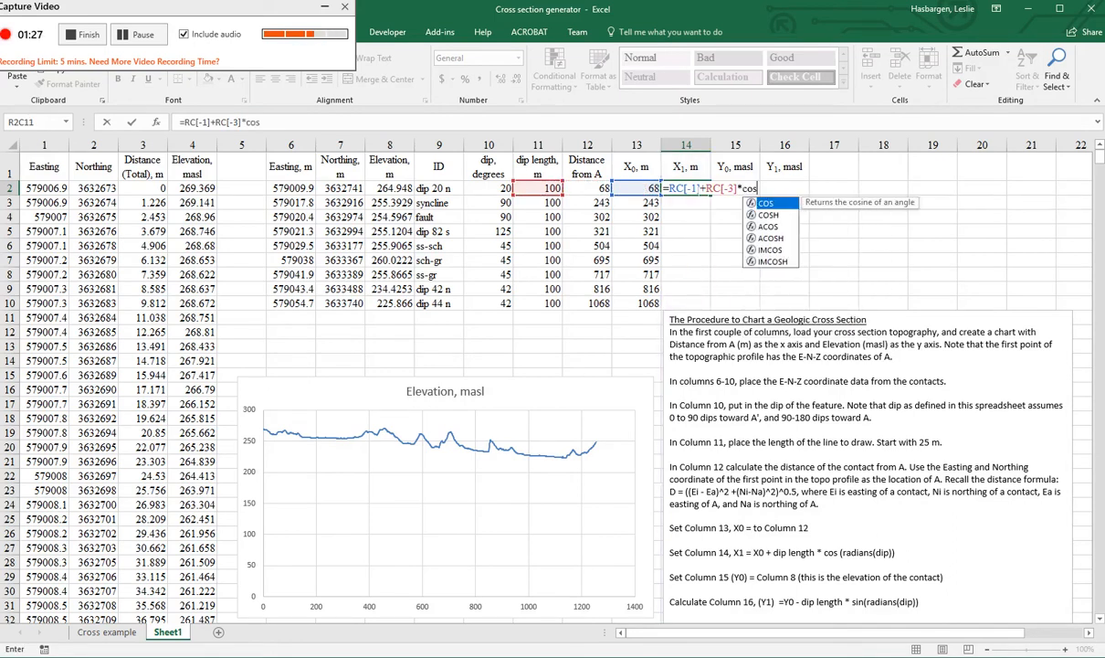
pyautogui.write('(rad')
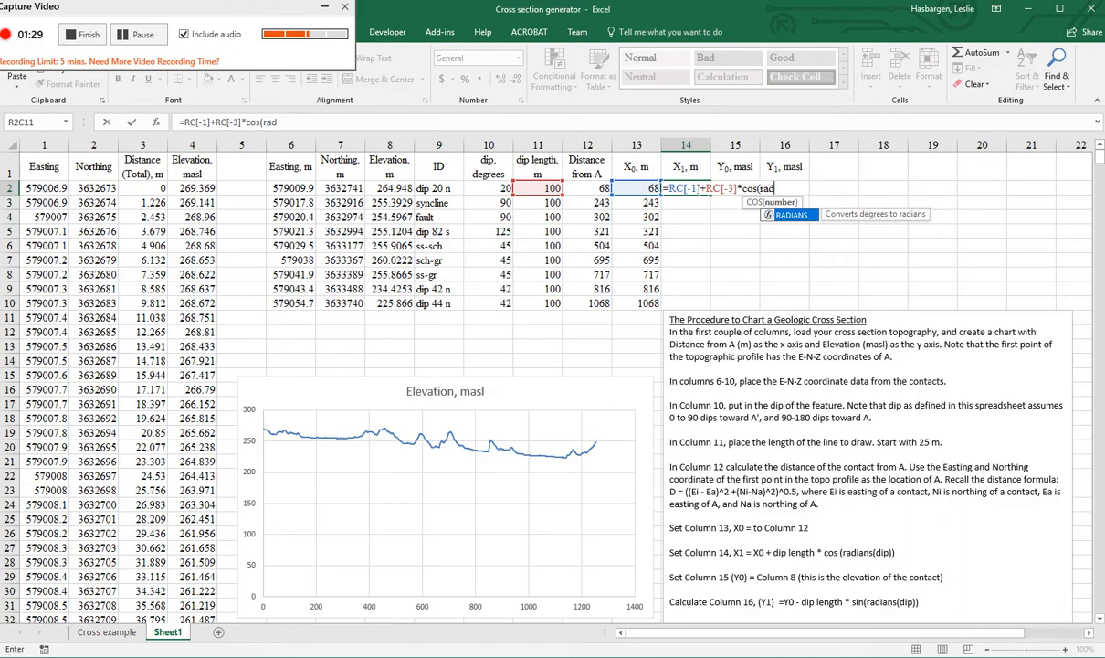
pyautogui.write('ians(')
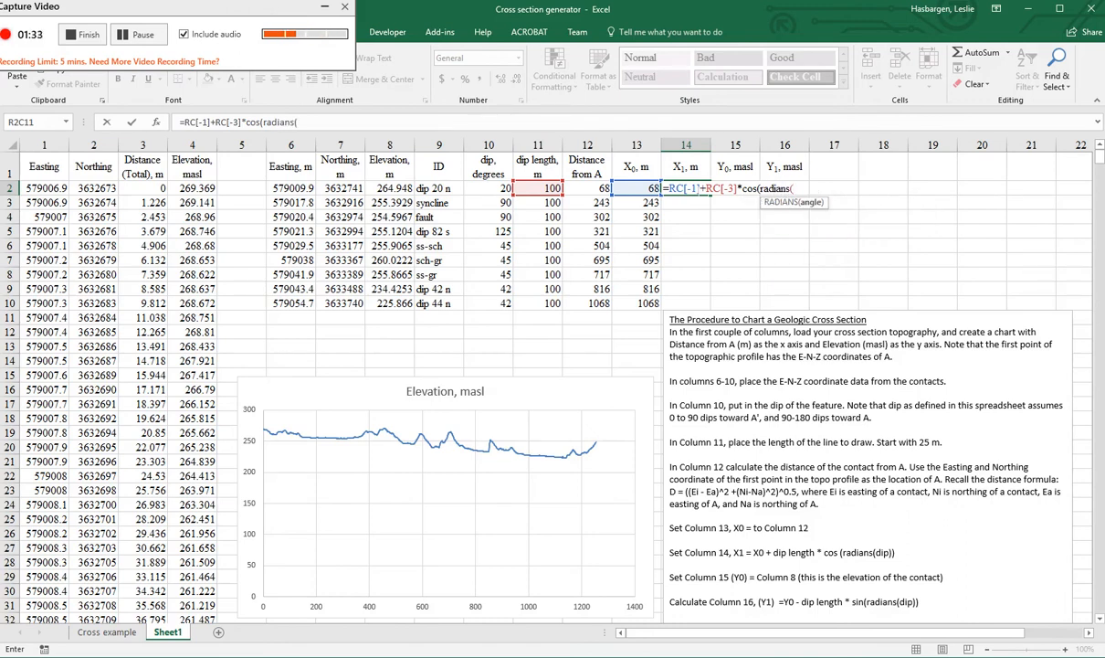
pyautogui.click(492, 191)
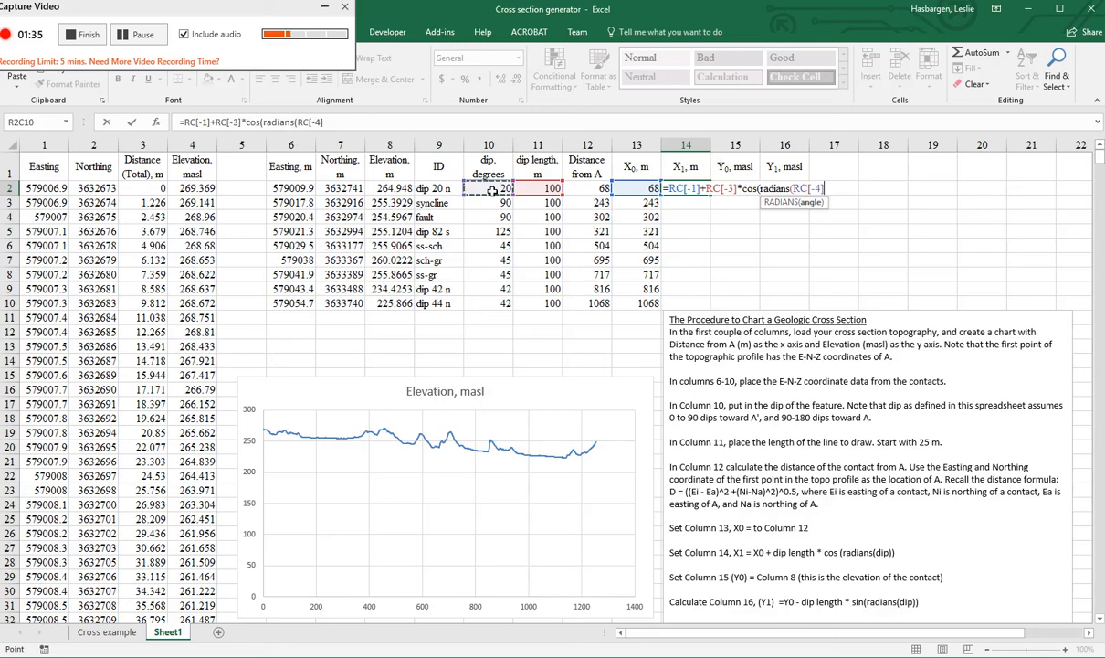
pyautogui.write(')')
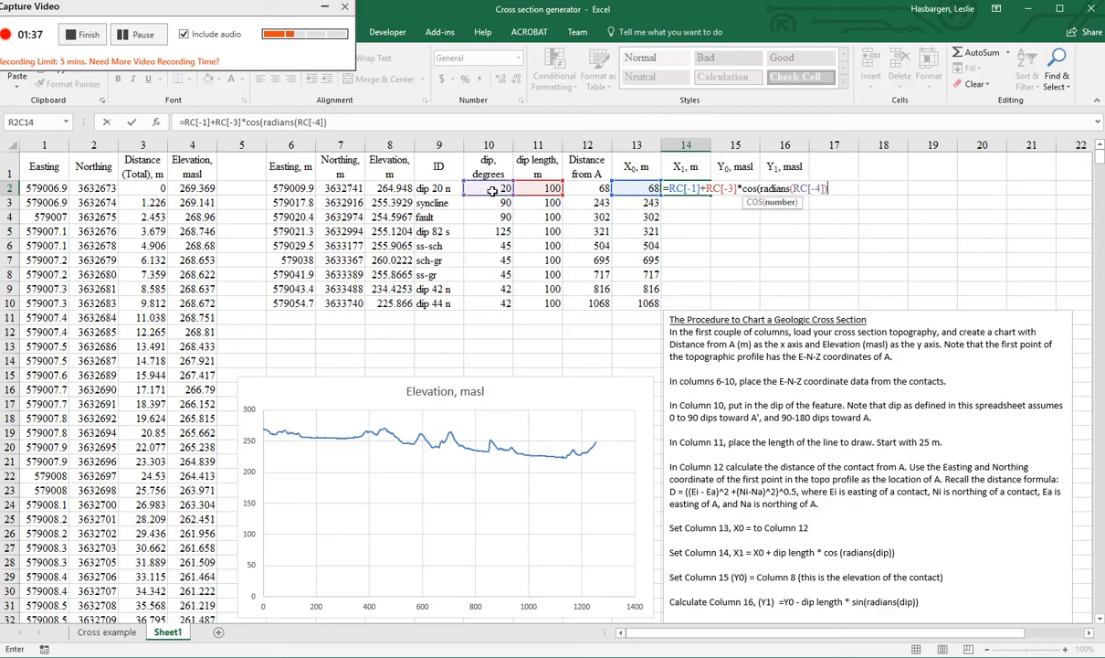
pyautogui.write(')')
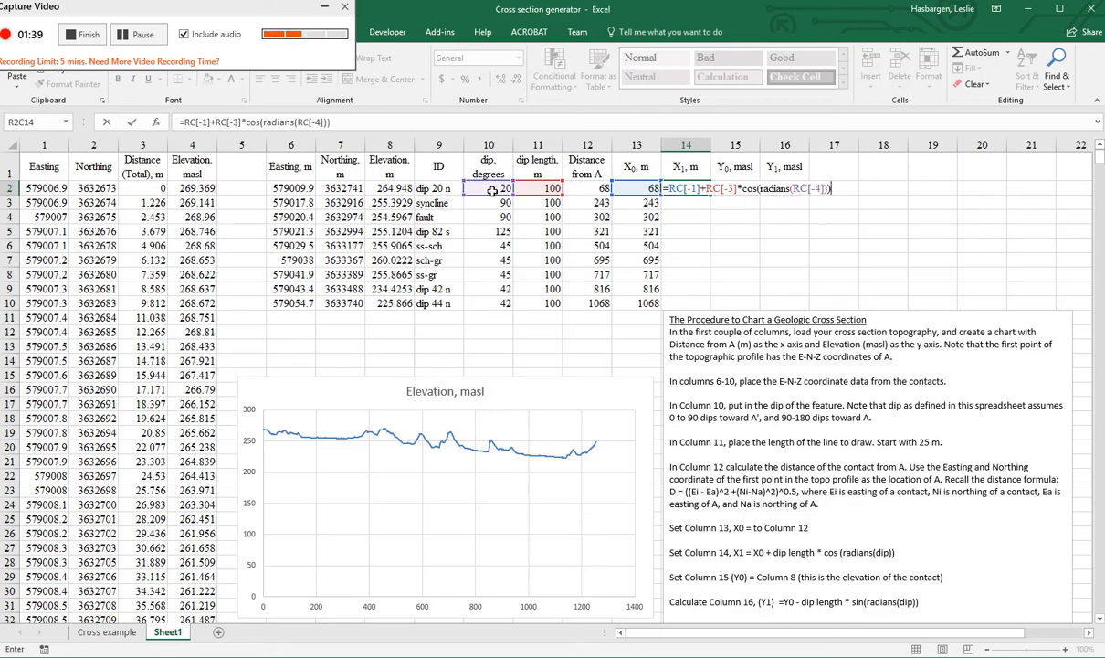
pyautogui.press('Return')
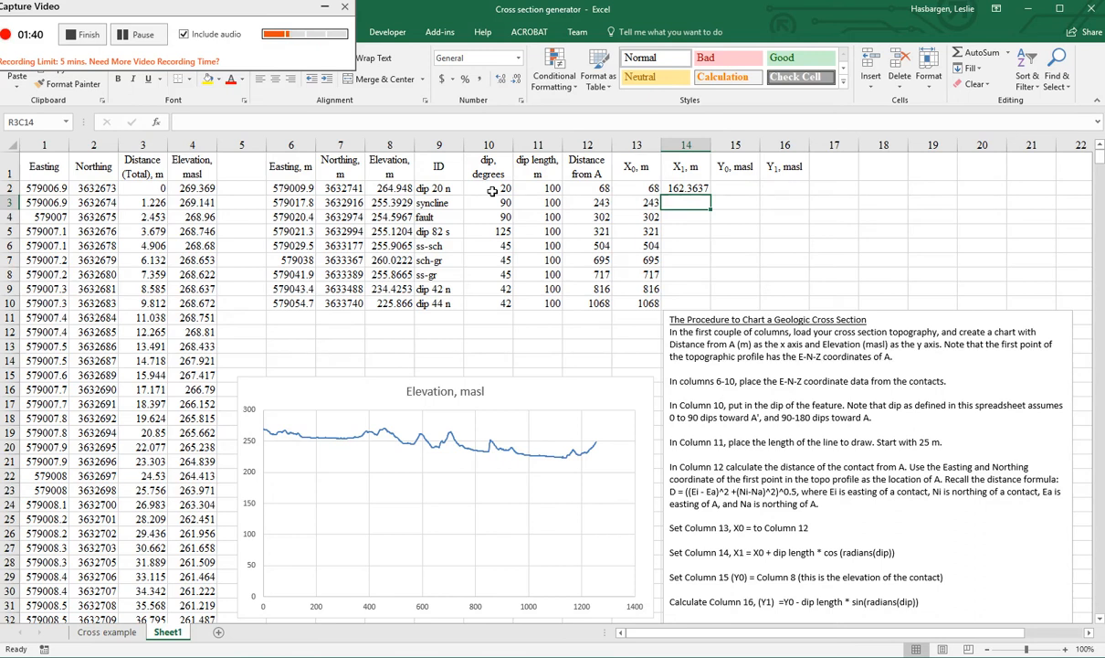
# Set Y0 in row 2 of column 15 equal to the contact's elevation in column 8 with =RC[-7].
pyautogui.click(733, 192)
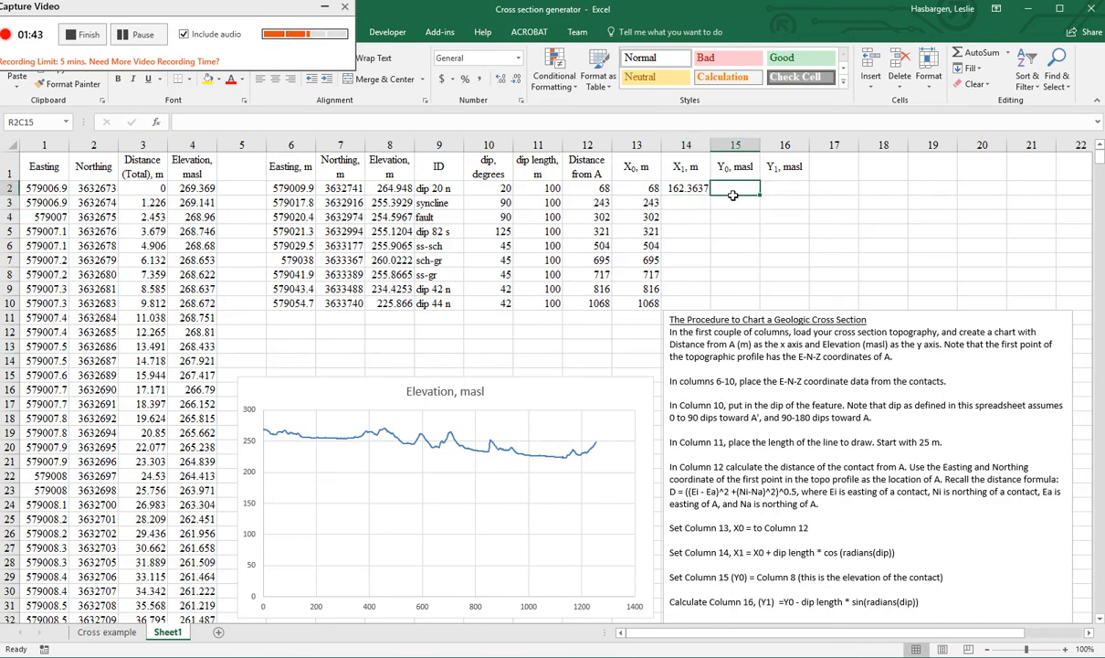
pyautogui.write('=')
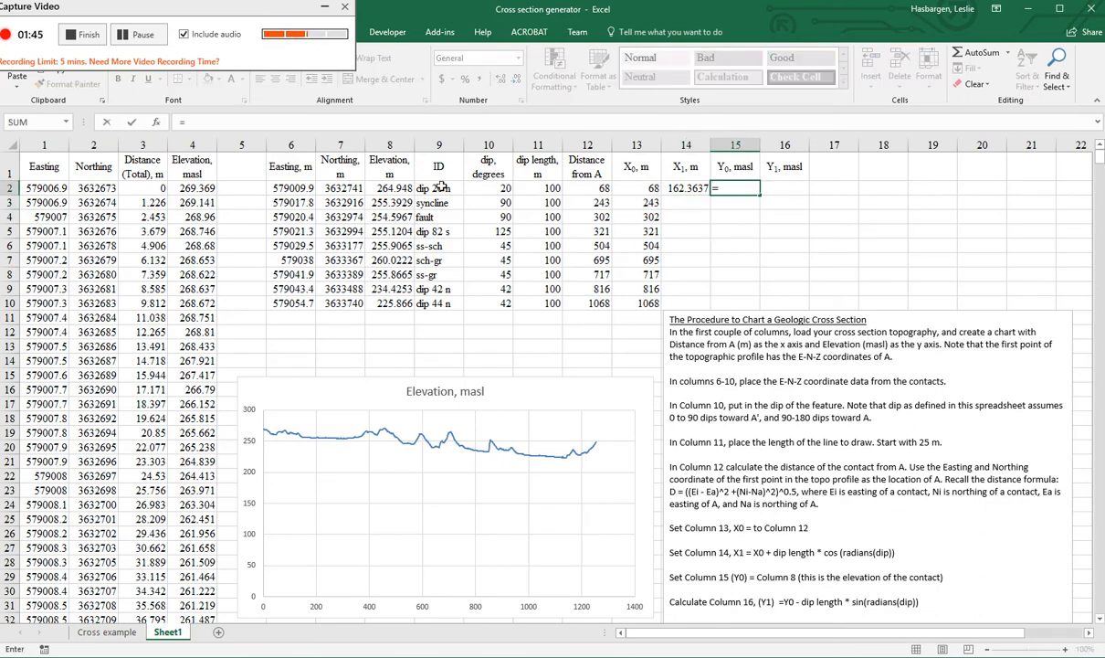
pyautogui.click(402, 188)
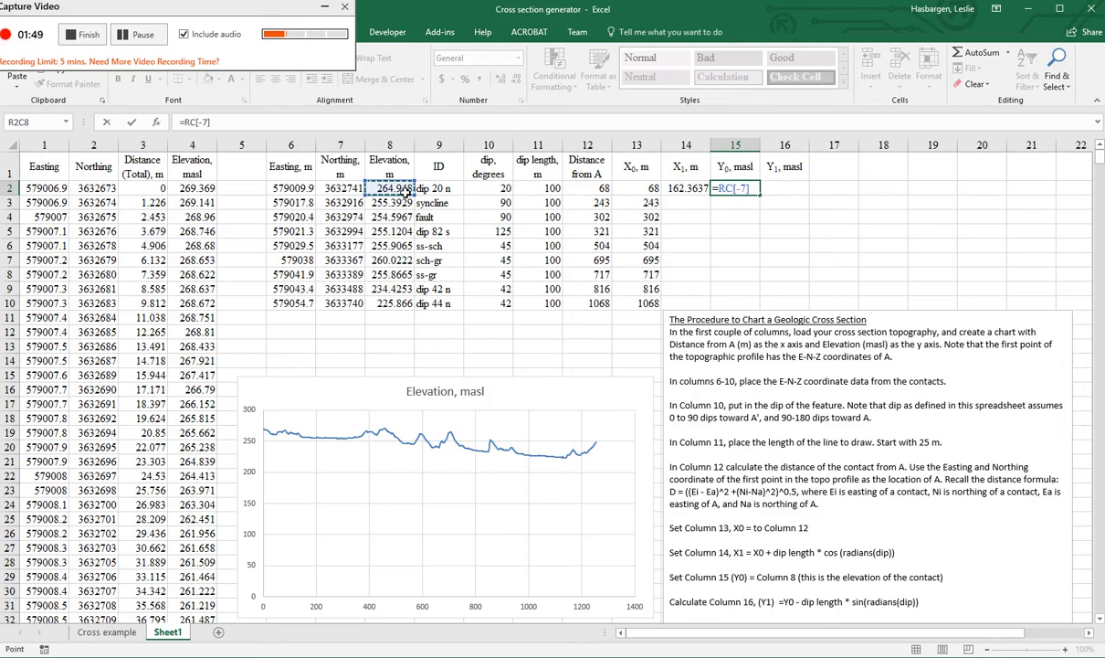
pyautogui.press('Return')
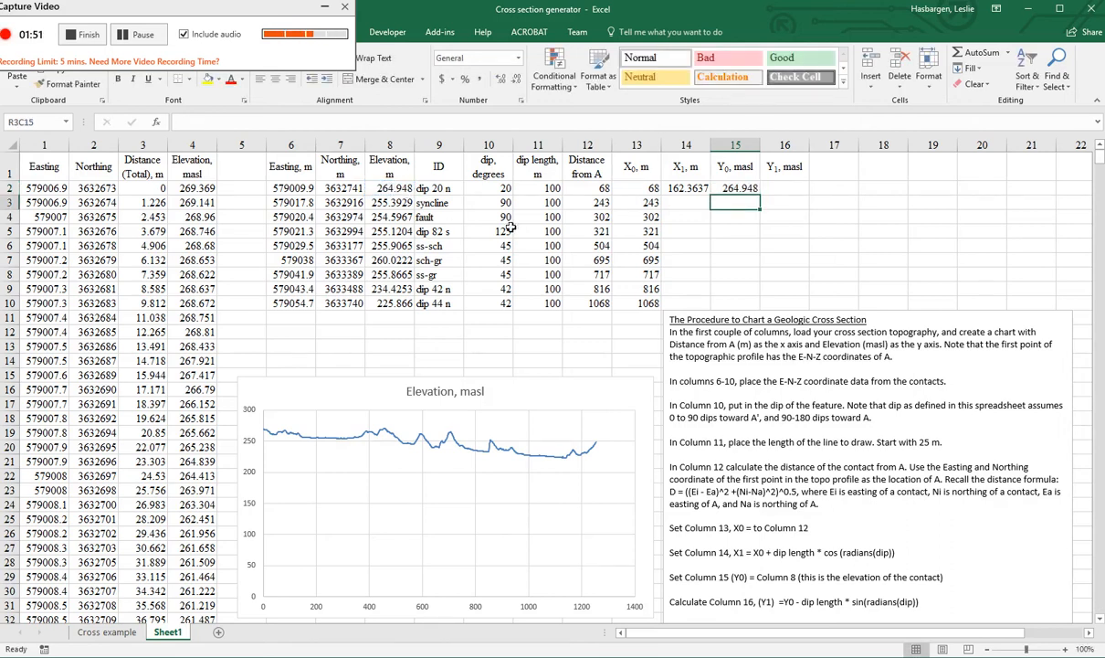
# Enter the Y1 formula =RC[-1]-RC[-5]*sin(radians(RC[-6])) in row 2 of column 16.
pyautogui.click(785, 189)
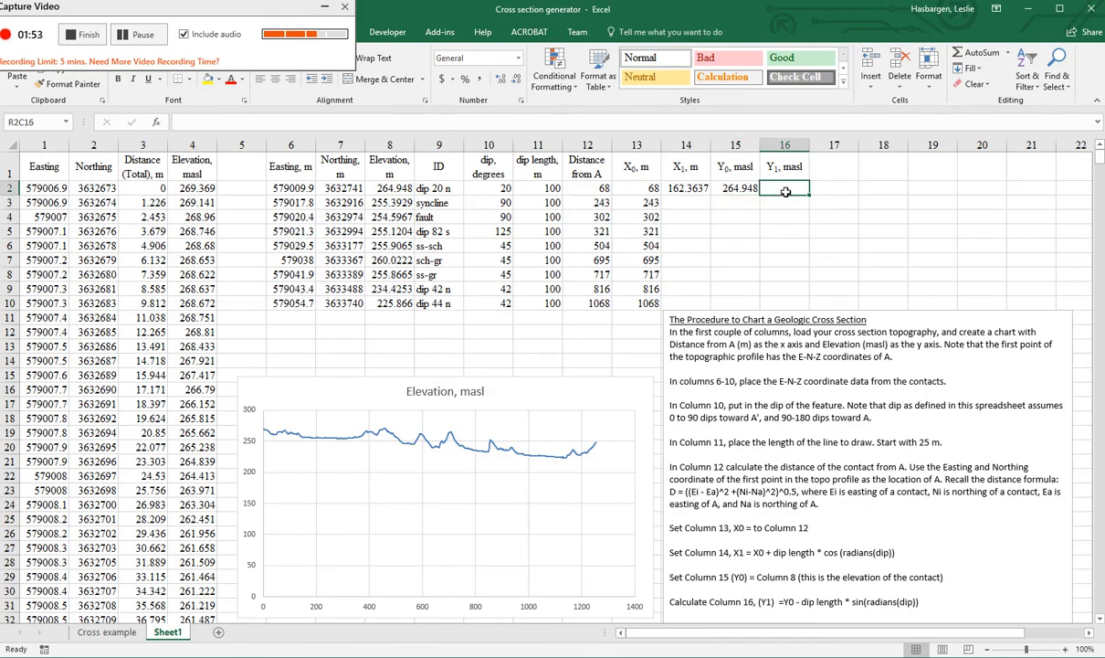
pyautogui.write('=')
pyautogui.press('Left')
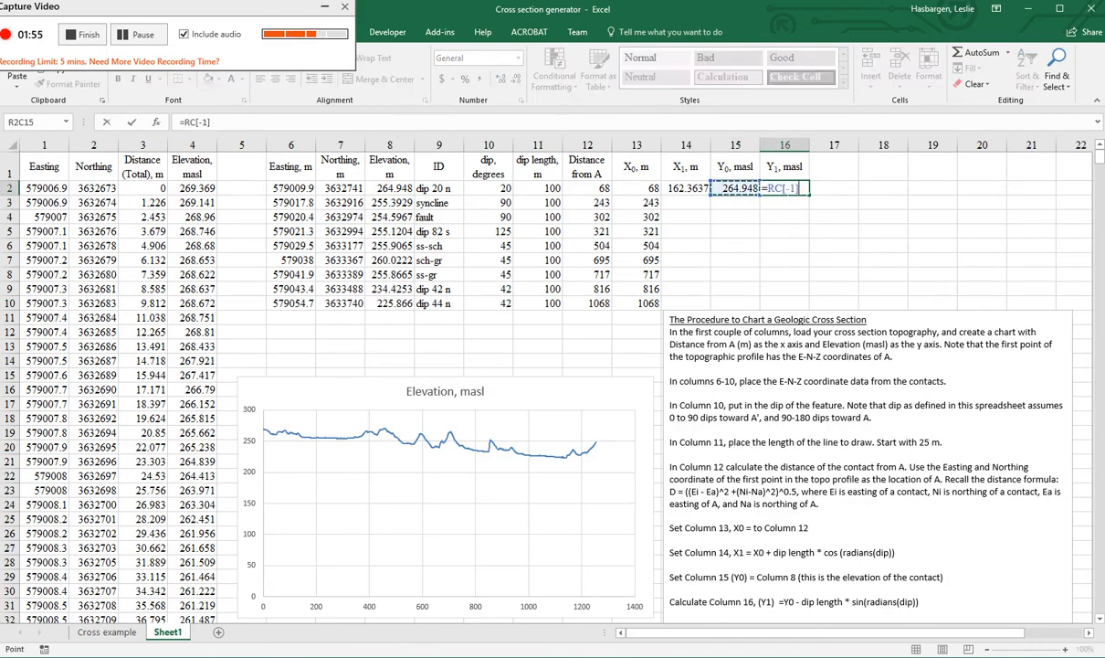
pyautogui.write('-')
pyautogui.press('Left')
pyautogui.press('Left')
pyautogui.press('Left')
pyautogui.press('Left')
pyautogui.press('Left')
pyautogui.press('Left')
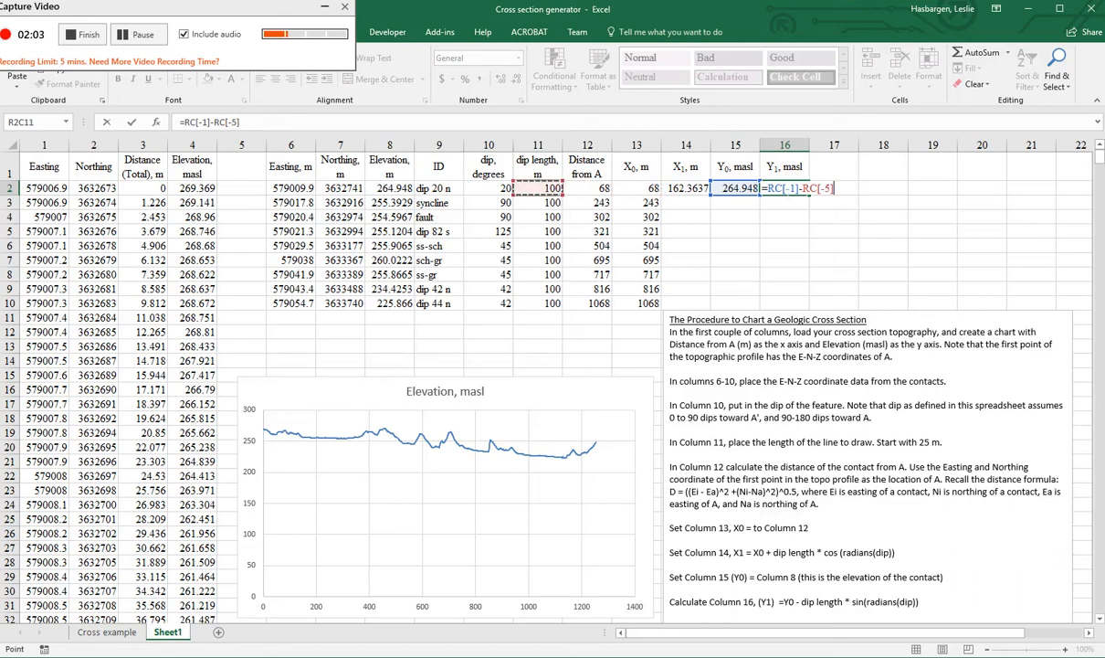
pyautogui.press('Right')
pyautogui.write('*sin(')
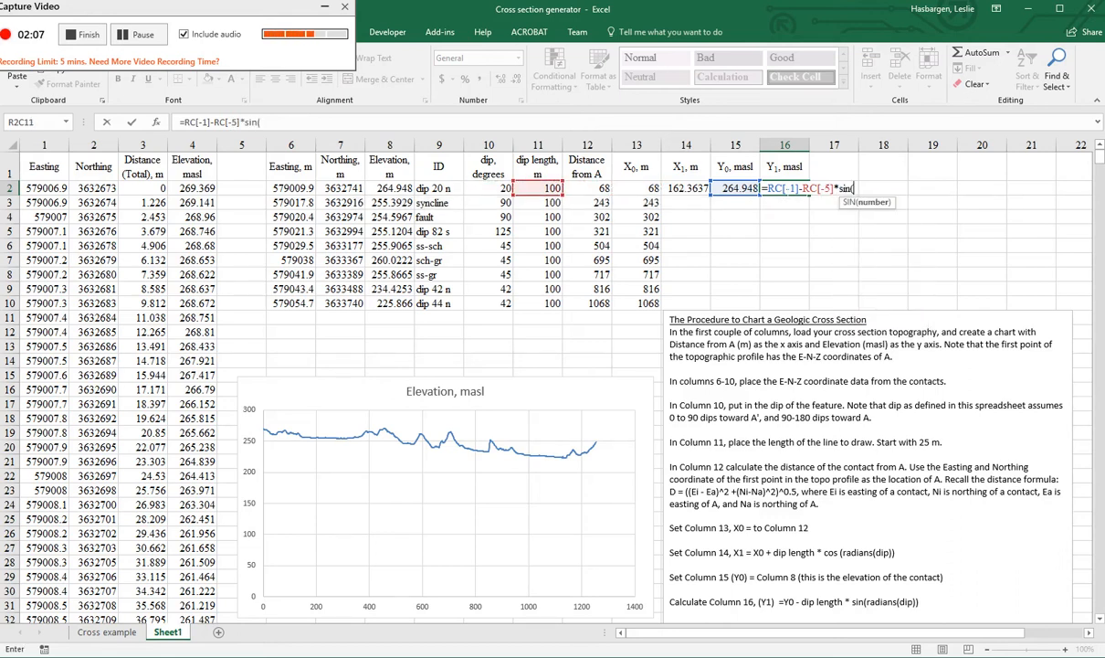
pyautogui.write('radians(')
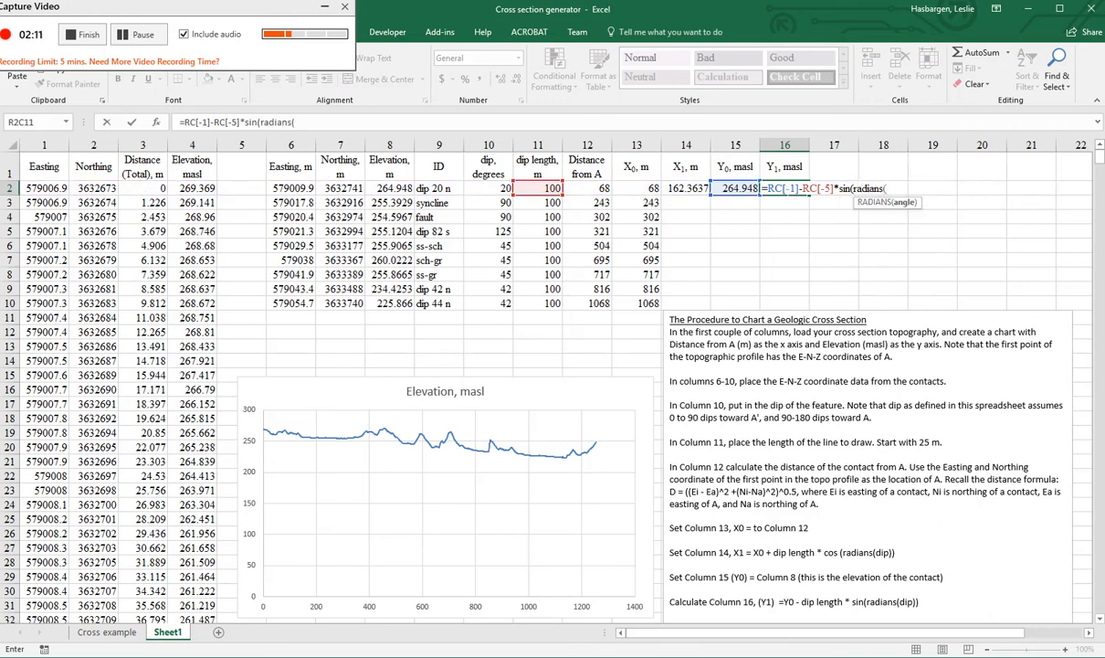
pyautogui.press('Left')
pyautogui.press('Left')
pyautogui.press('Left')
pyautogui.press('Left')
pyautogui.press('Left')
pyautogui.press('Left')
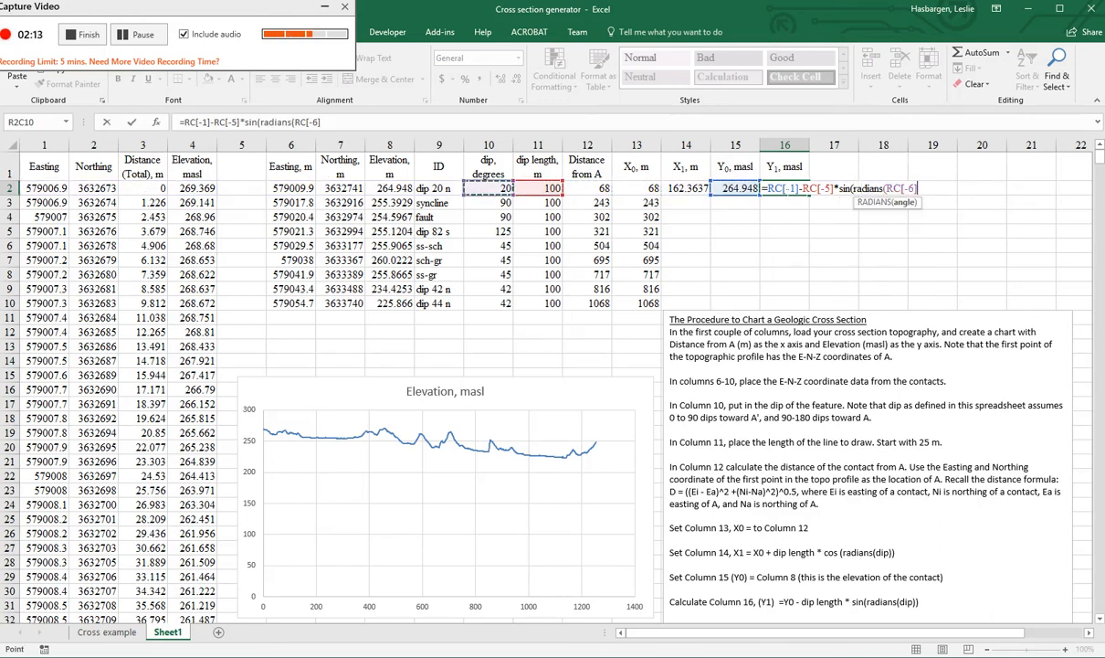
pyautogui.write('))')
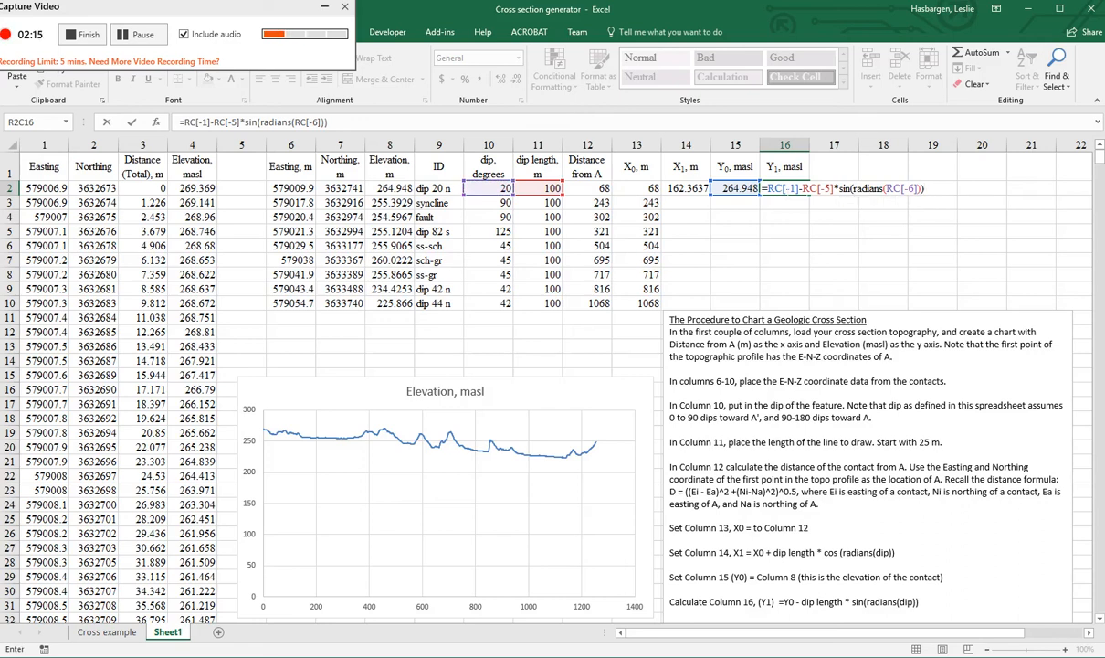
pyautogui.press('Return')
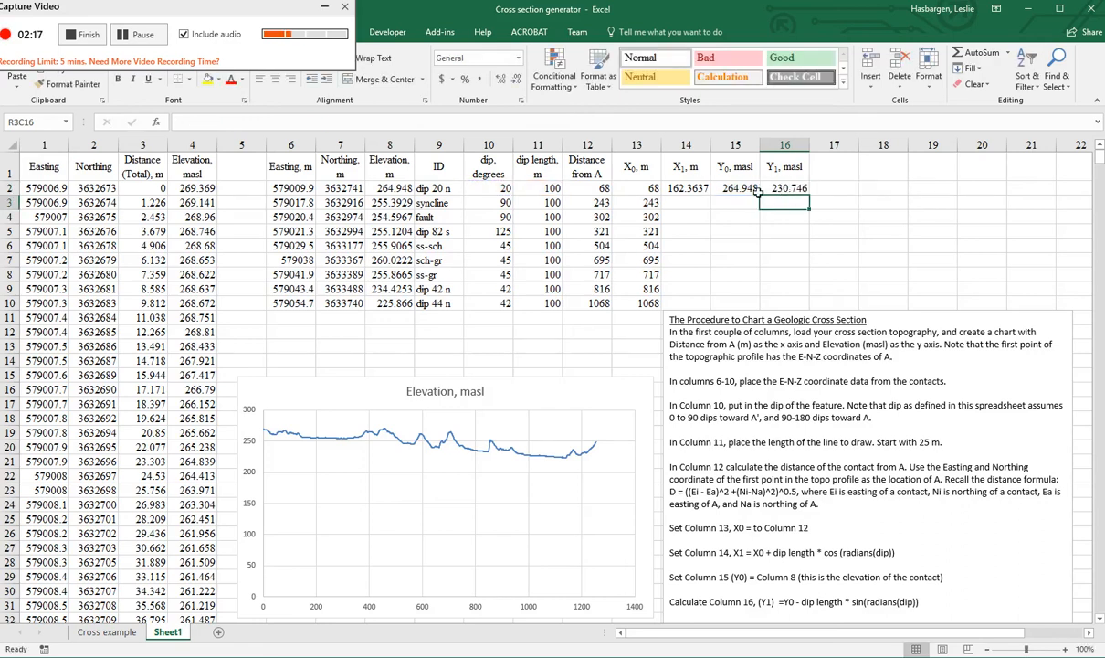
# Fill the X1, Y0 and Y1 formulas down to row 10 and format these cells to show no decimal places.
pyautogui.moveTo(672, 188); pyautogui.dragTo(805, 307)
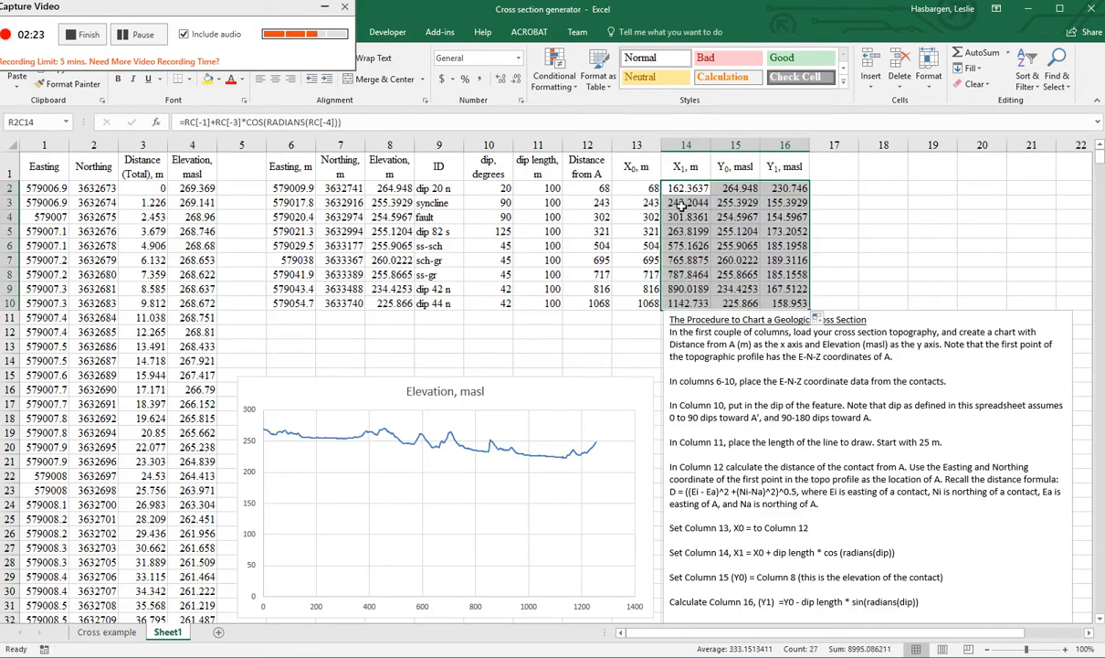
pyautogui.click(517, 80)
pyautogui.click(517, 80)
pyautogui.click(517, 80)
pyautogui.click(518, 80)
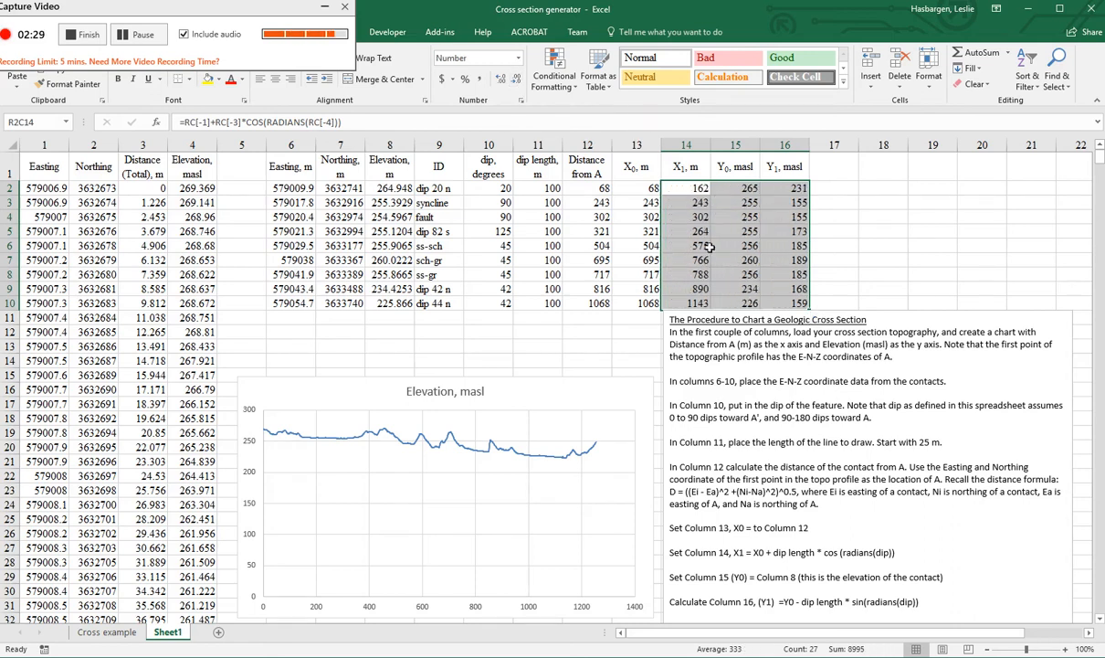
pyautogui.click(641, 317)
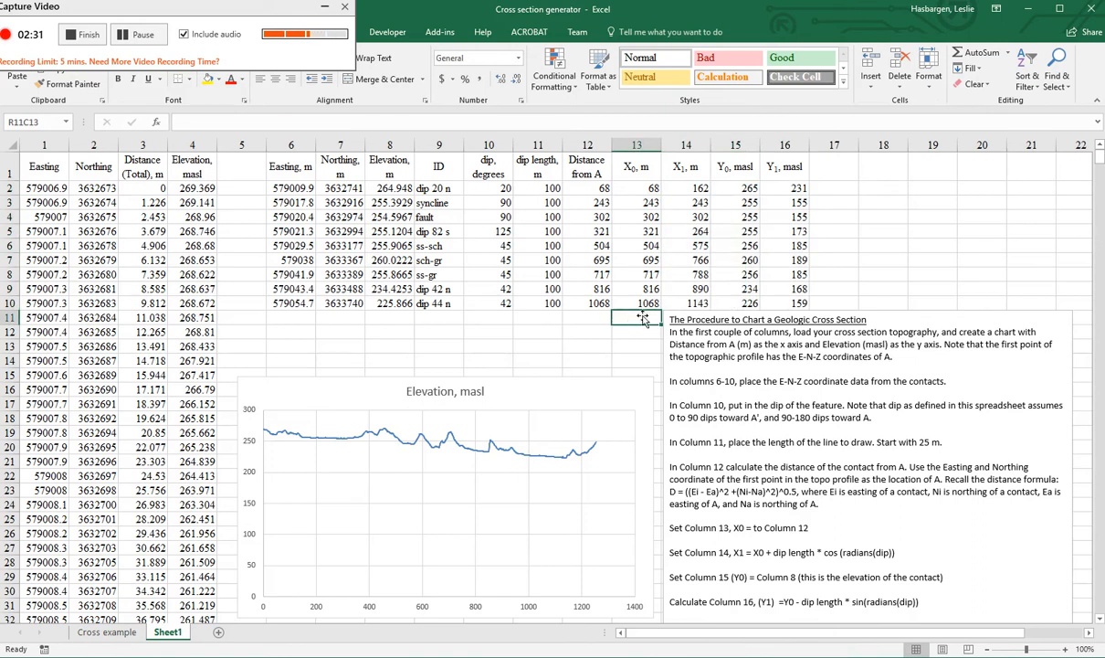
# Add a chart series named from the dip 20 n cell, with R2C13:R2C14 as X values and R2C15:R2C16 as Y values.
pyautogui.click(546, 394)
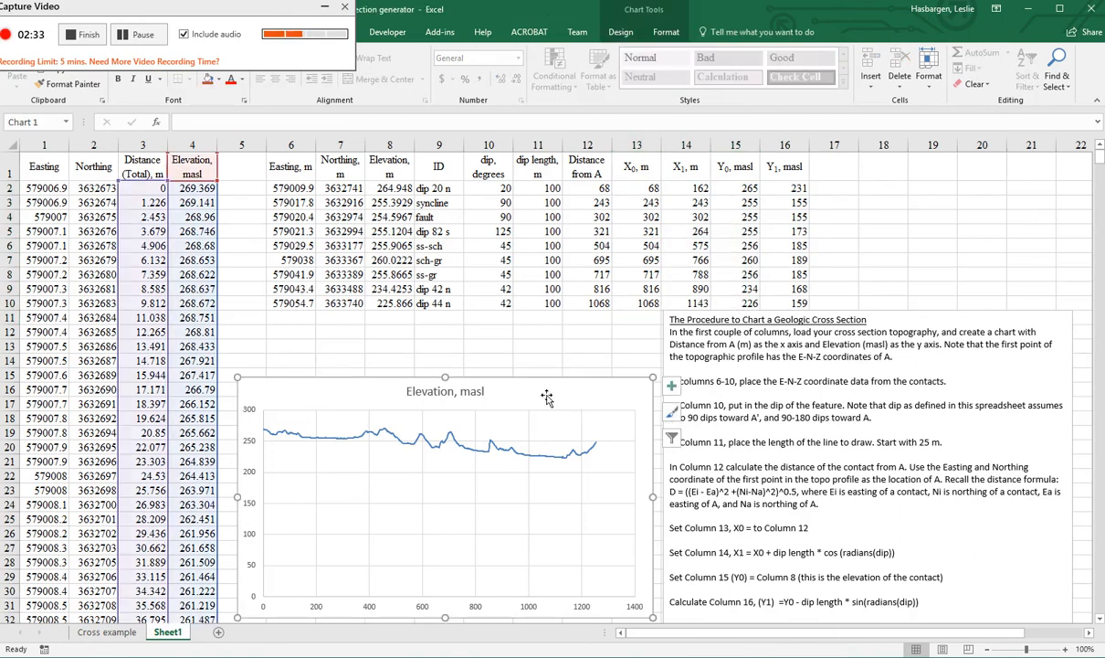
pyautogui.rightClick(518, 387)
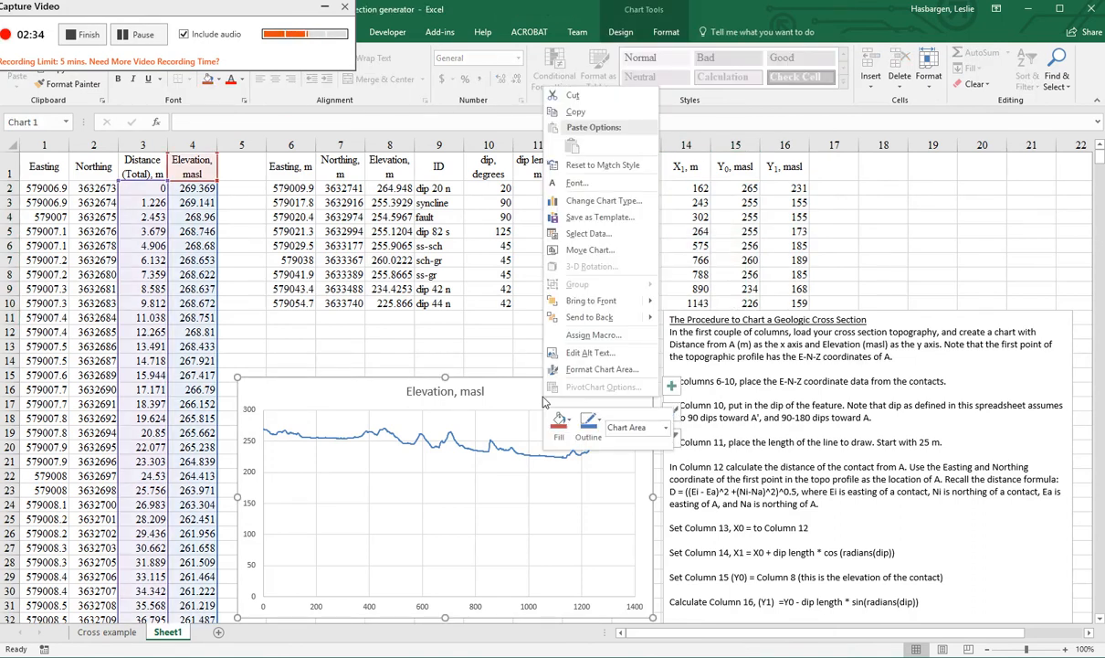
pyautogui.click(586, 233)
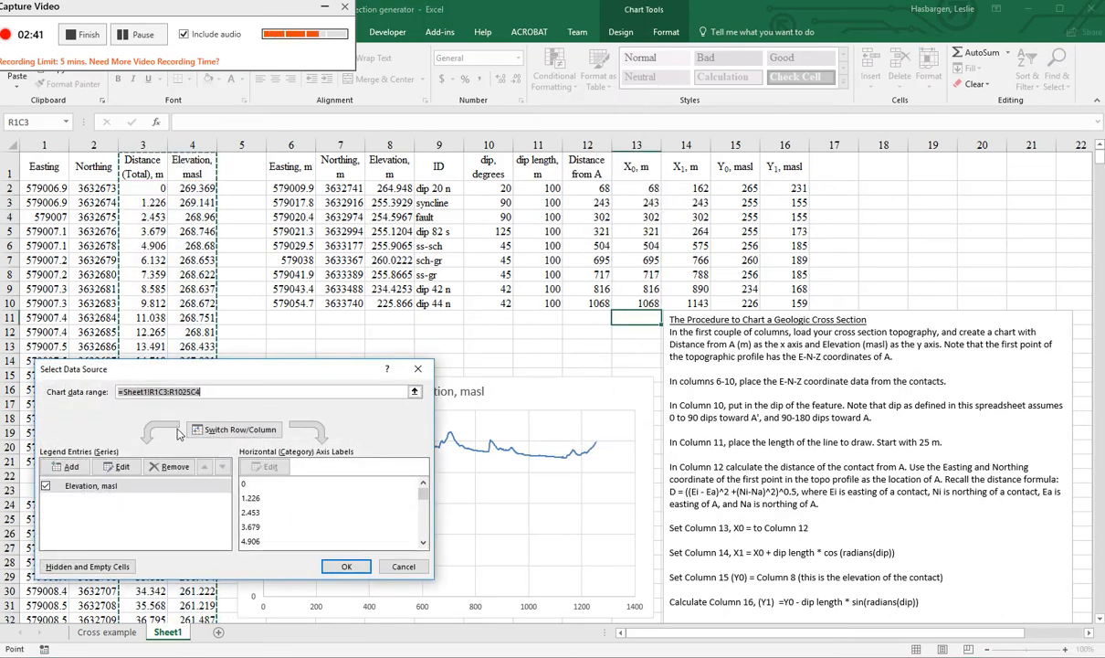
pyautogui.click(66, 466)
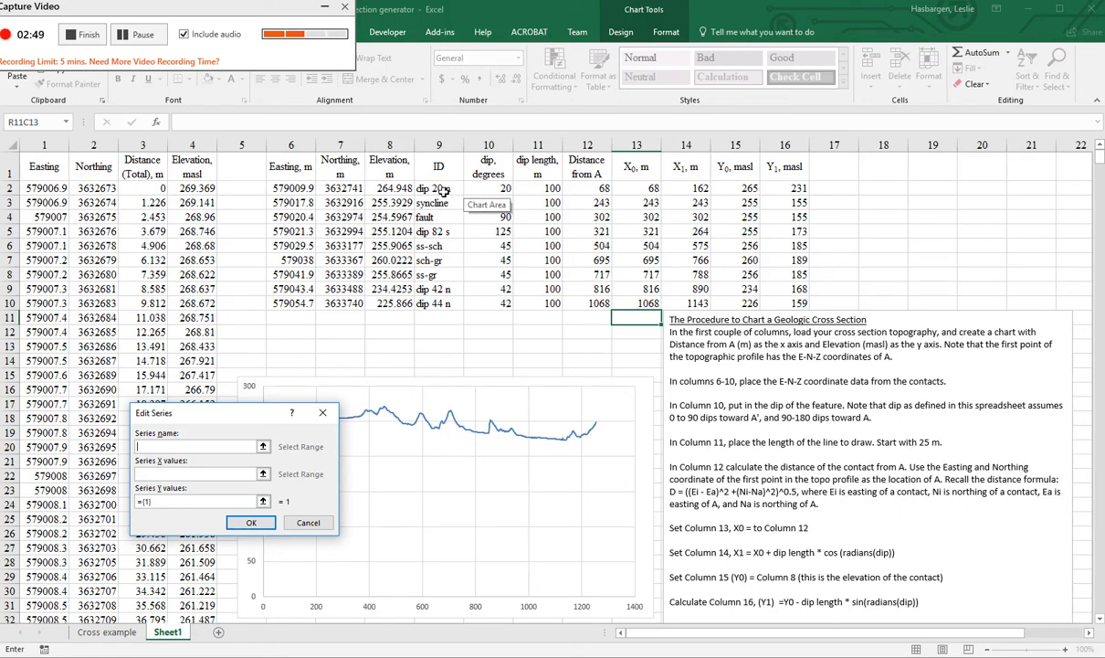
pyautogui.click(444, 189)
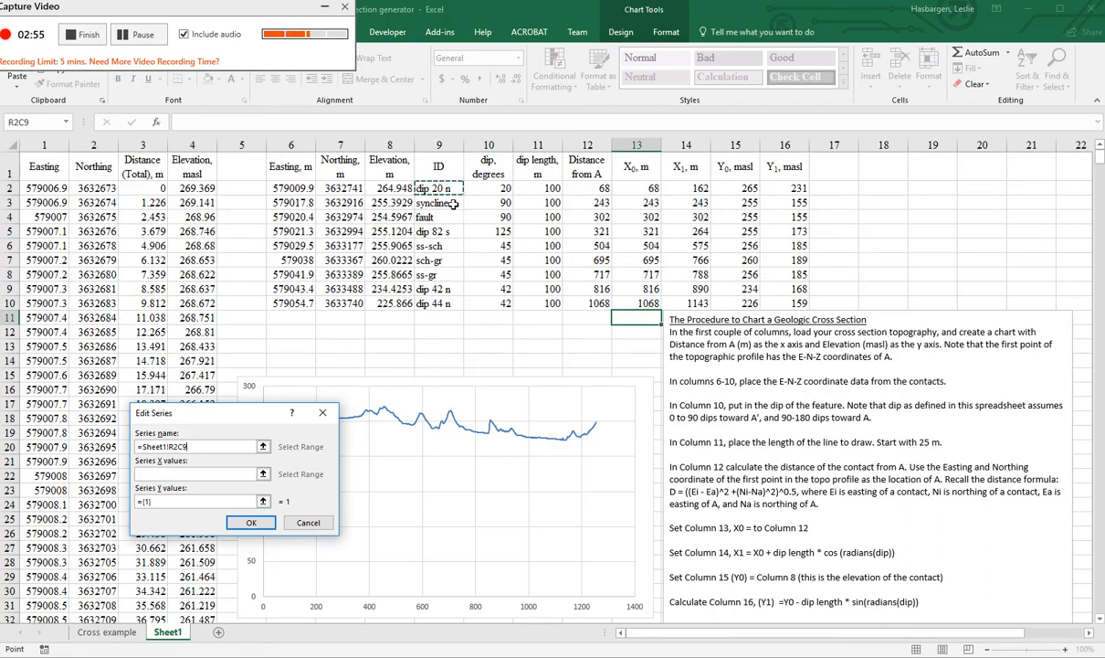
pyautogui.press('Tab')
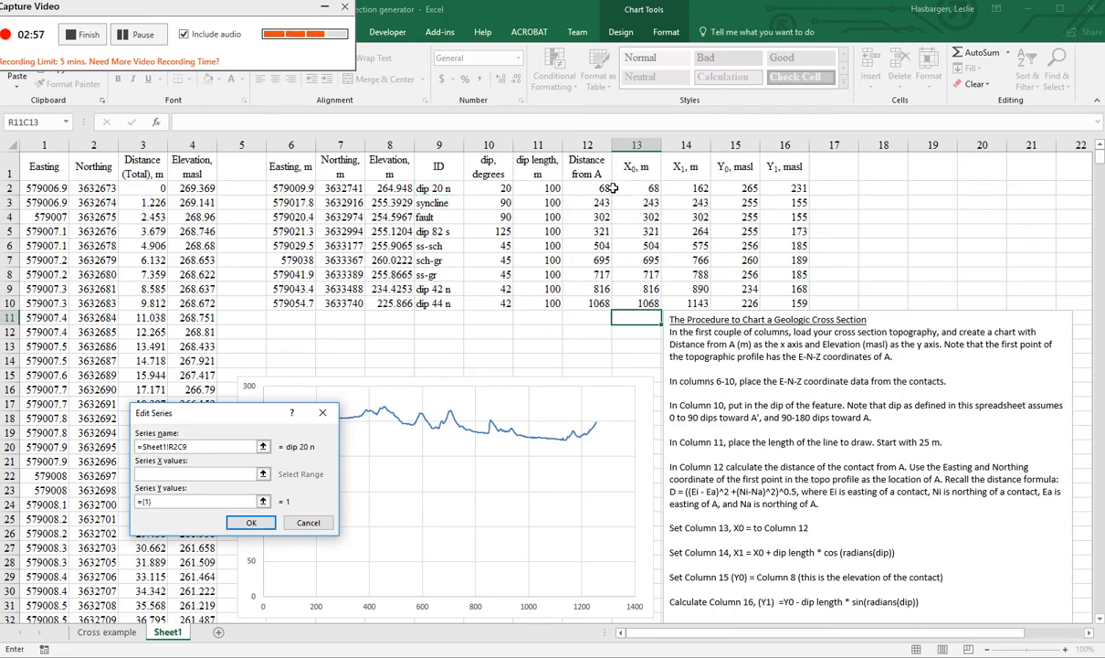
pyautogui.moveTo(635, 188); pyautogui.dragTo(689, 191)
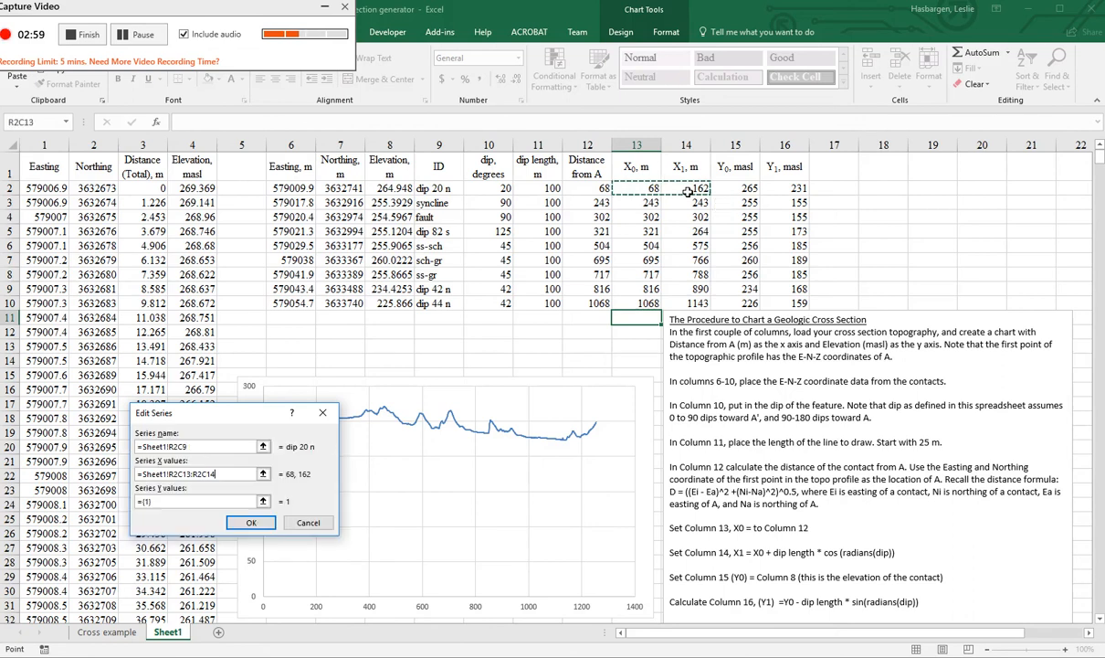
pyautogui.press('Tab')
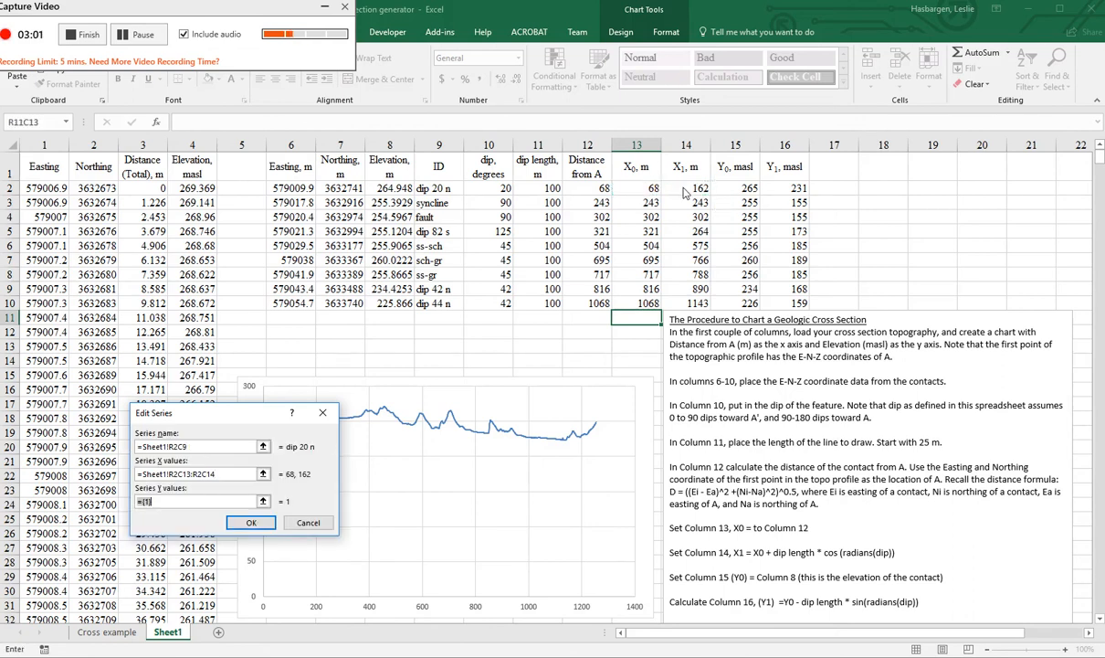
pyautogui.moveTo(742, 188); pyautogui.dragTo(795, 195)
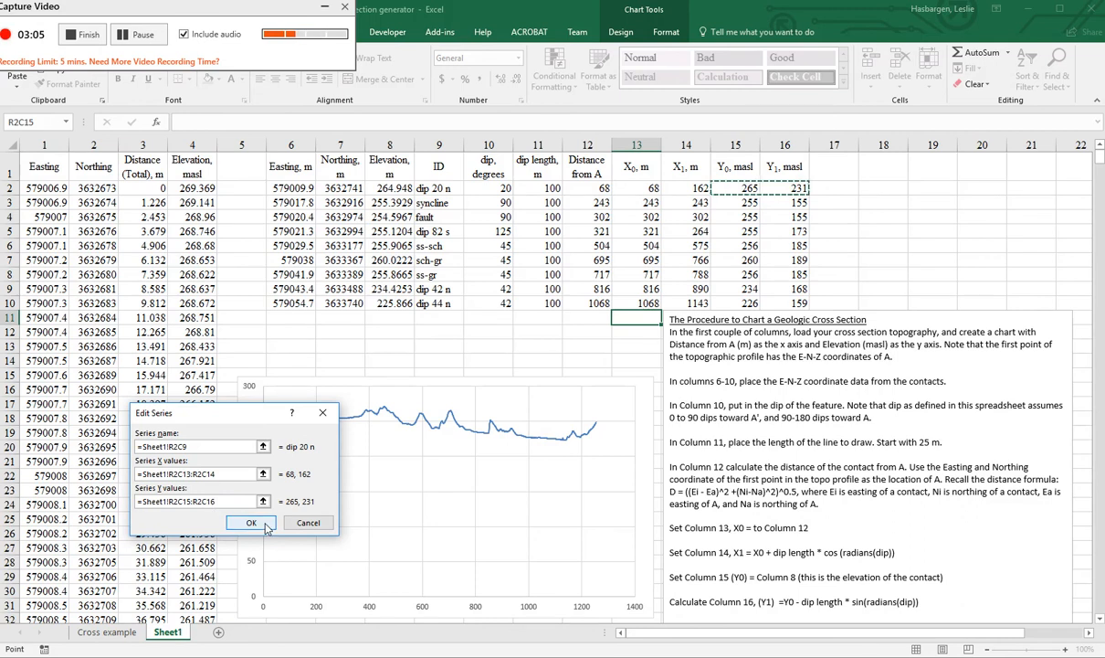
pyautogui.click(264, 526)
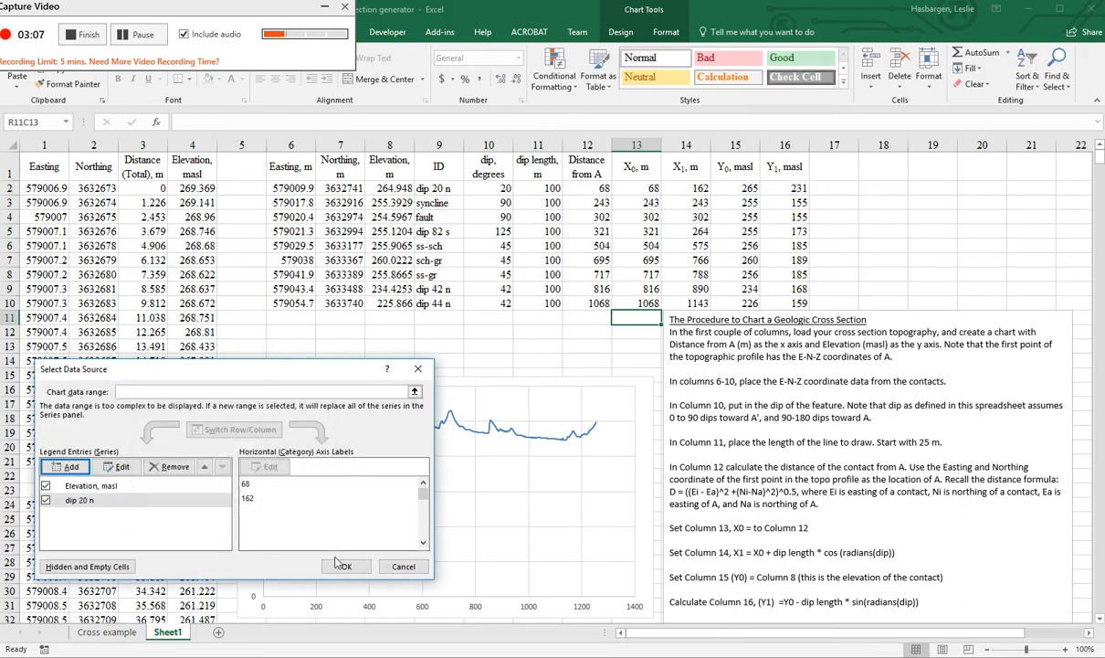
# Add a chart series for the syncline, named from R3C9, with X values R3C13:R3C14 and Y values R3C15:R3C16.
pyautogui.click(68, 466)
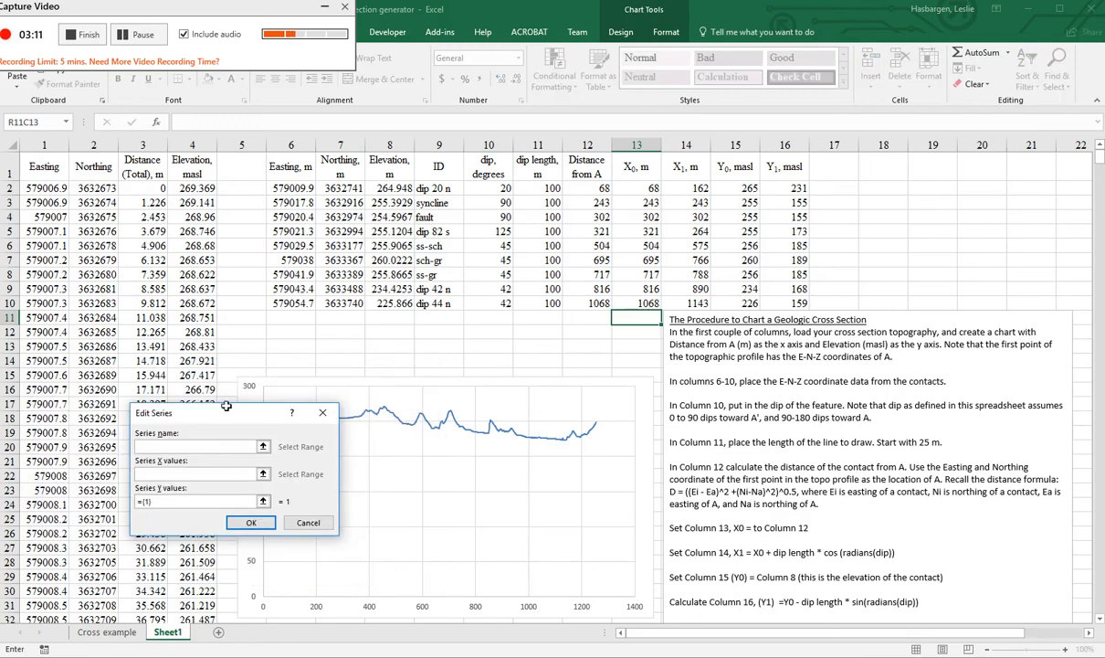
pyautogui.click(420, 202)
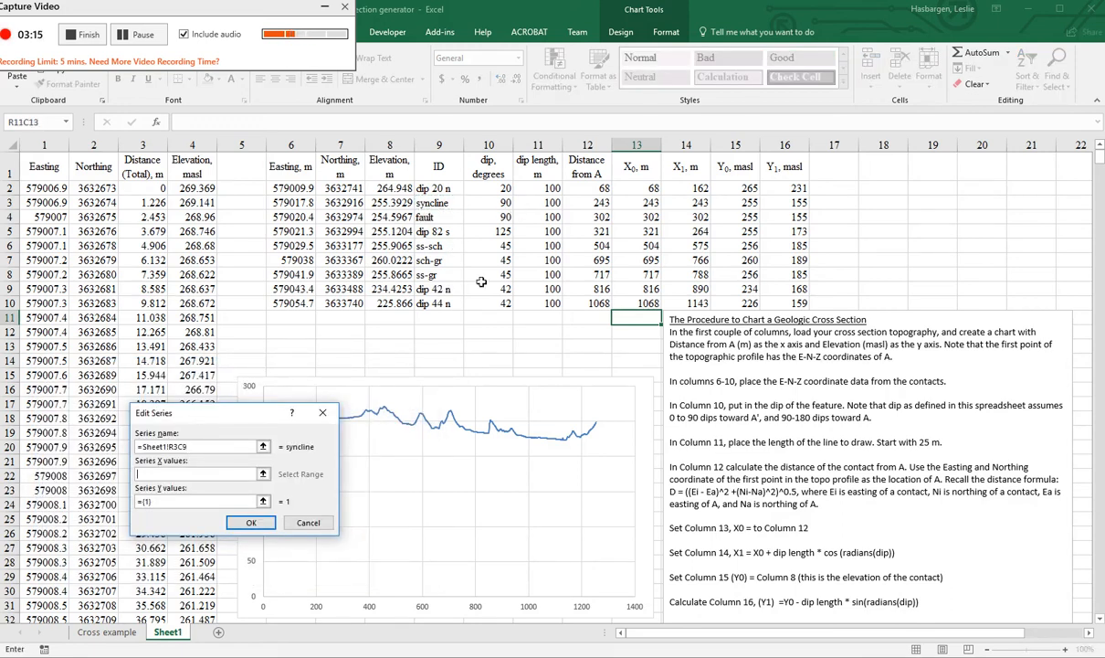
pyautogui.moveTo(630, 189); pyautogui.dragTo(783, 203)
pyautogui.press('Tab')
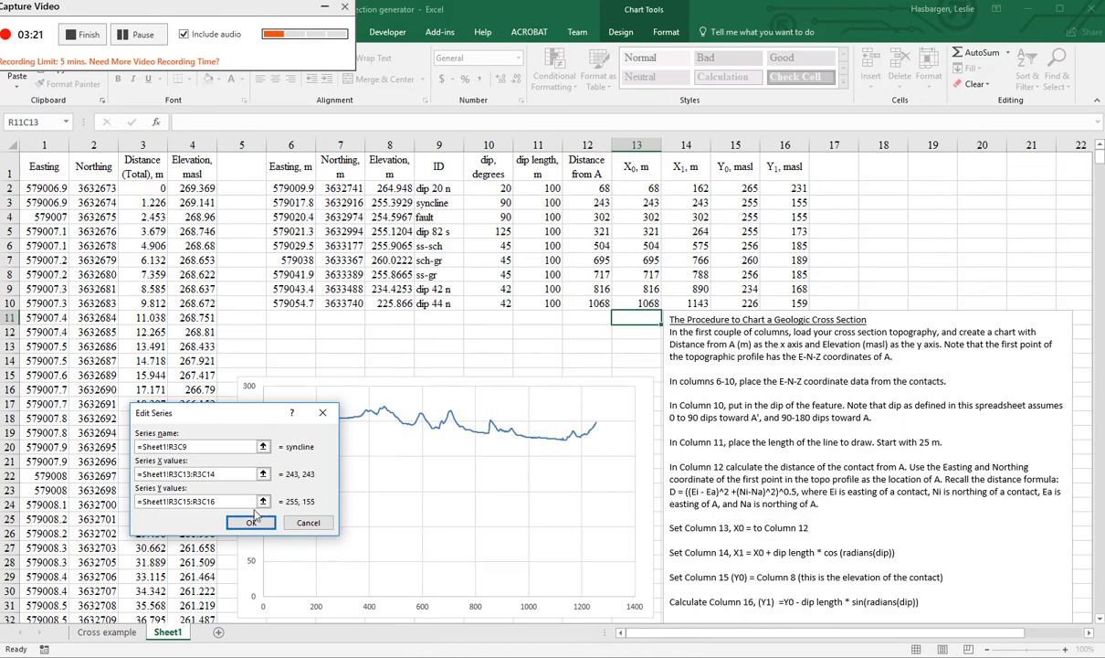
pyautogui.click(250, 522)
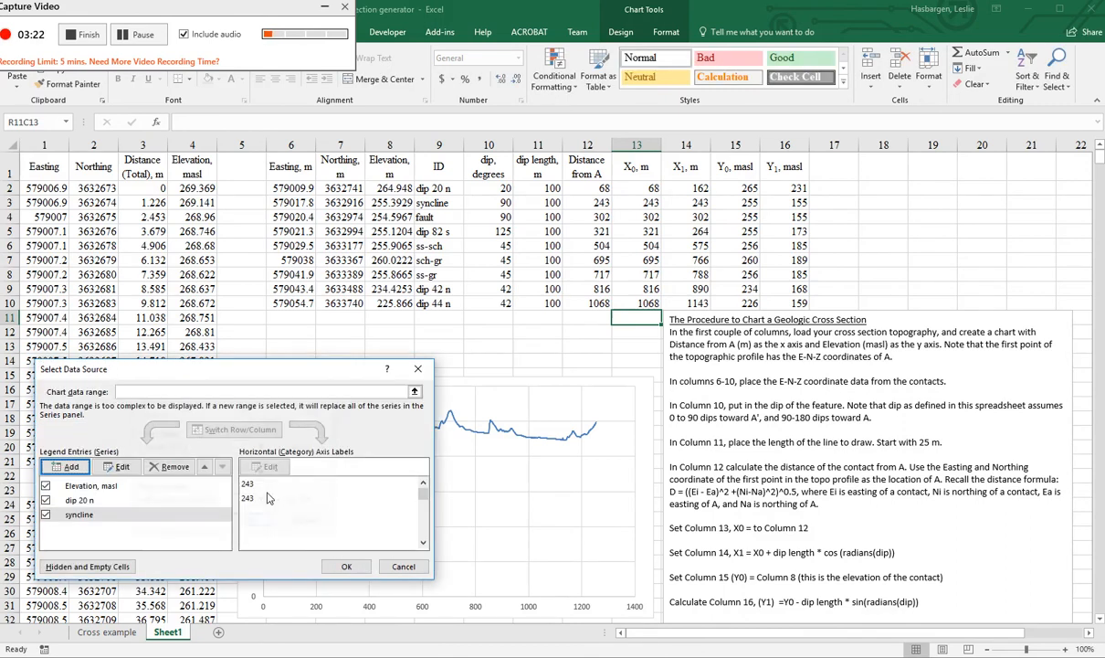
# Add the fault series named from R4C9 with X values R4C13:R4C14 and Y values R4C15:R4C16, and apply the chart data changes.
pyautogui.click(66, 467)
pyautogui.click(433, 217)
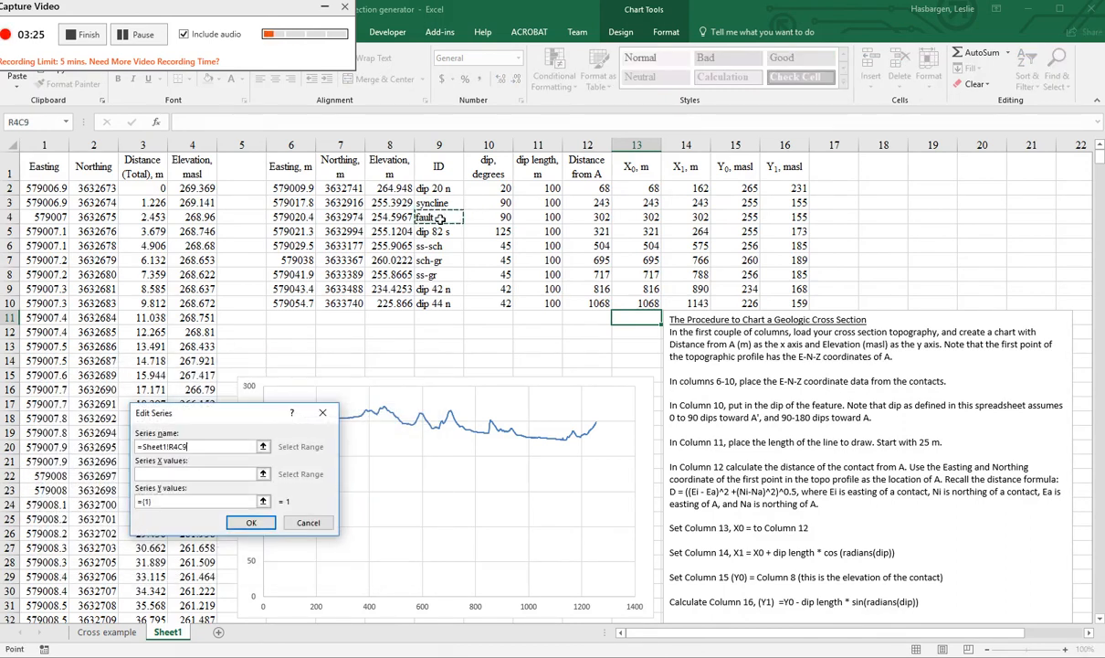
pyautogui.press('Tab')
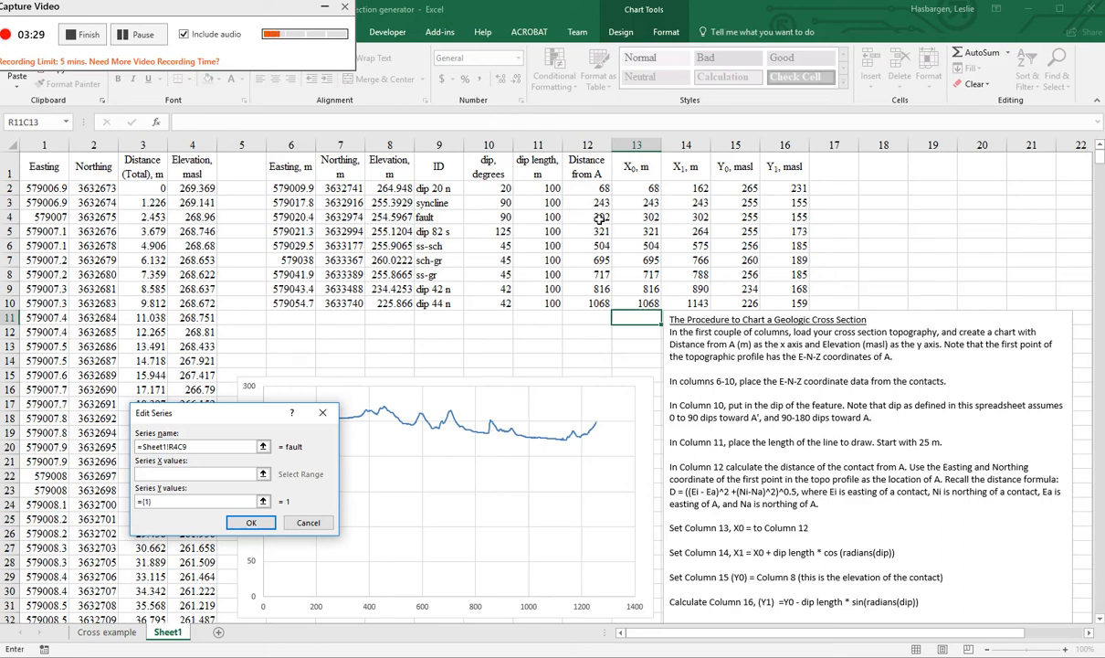
pyautogui.moveTo(639, 217); pyautogui.dragTo(678, 222)
pyautogui.press('Tab')
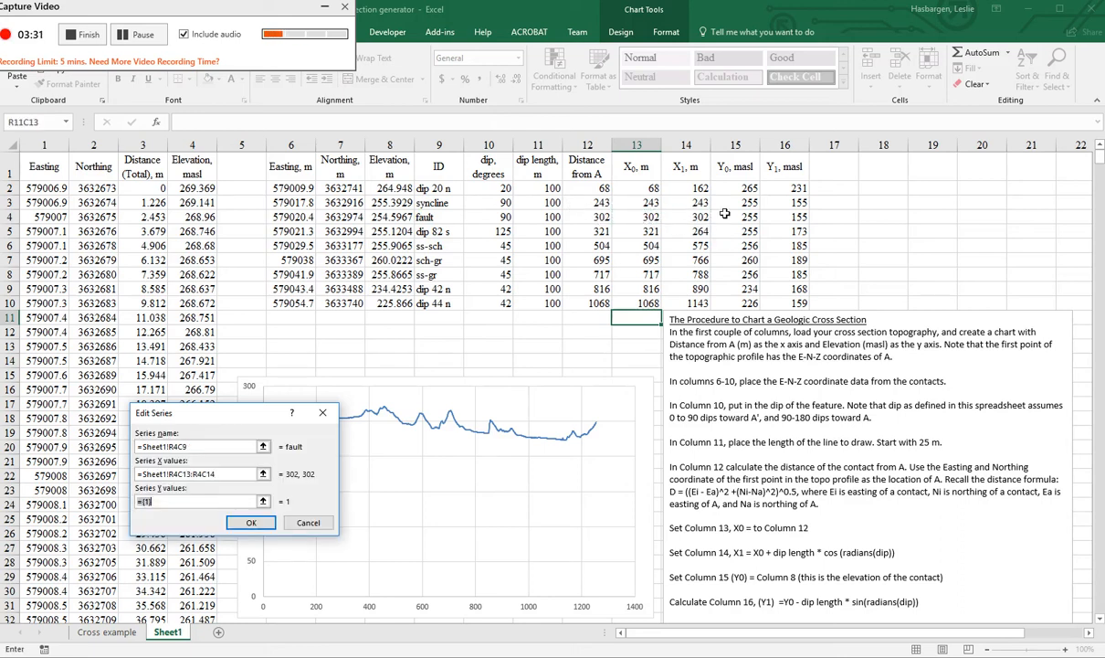
pyautogui.moveTo(736, 220); pyautogui.dragTo(781, 222)
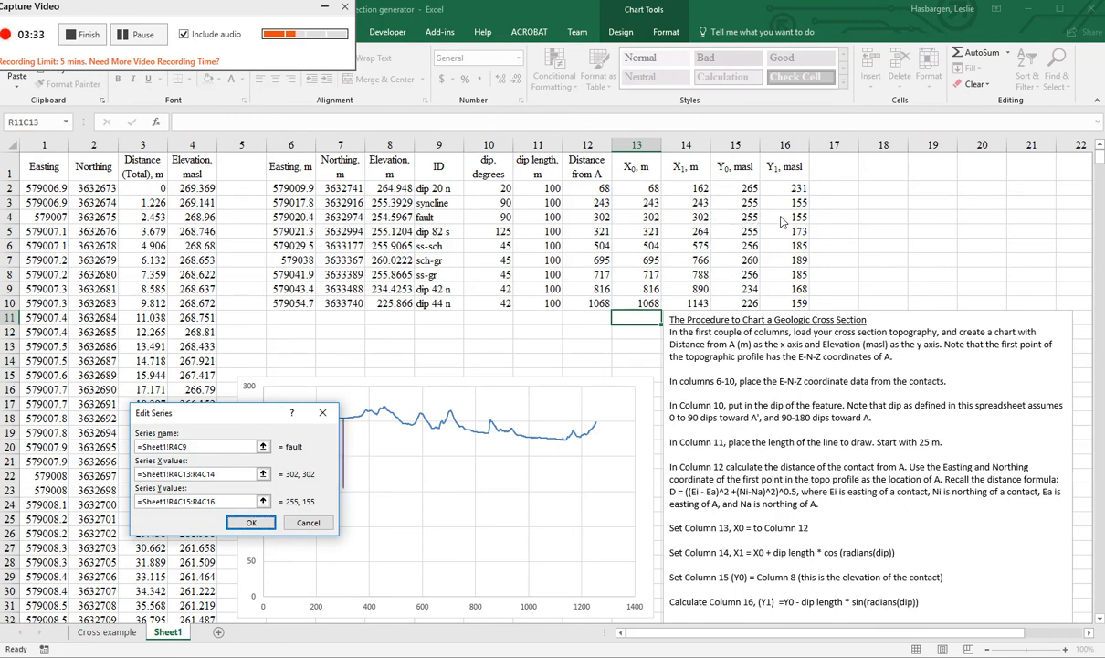
pyautogui.click(252, 523)
pyautogui.click(346, 567)
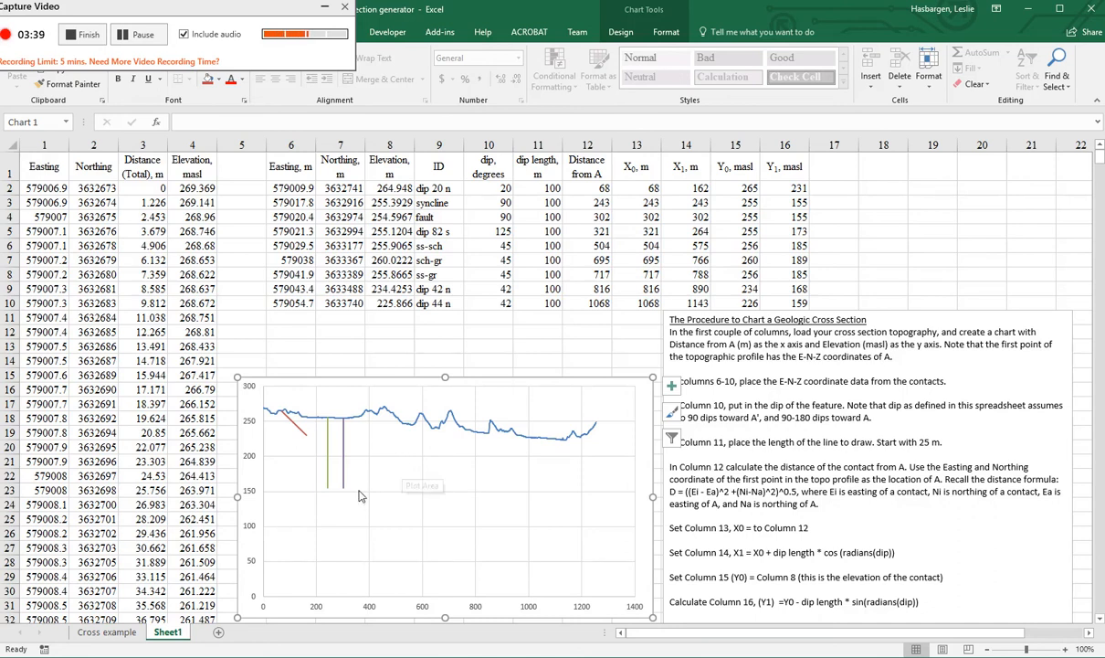
# Examine the fault, syncline and dip 20 n lines in the chart to match each one to its source row.
pyautogui.click(342, 425)
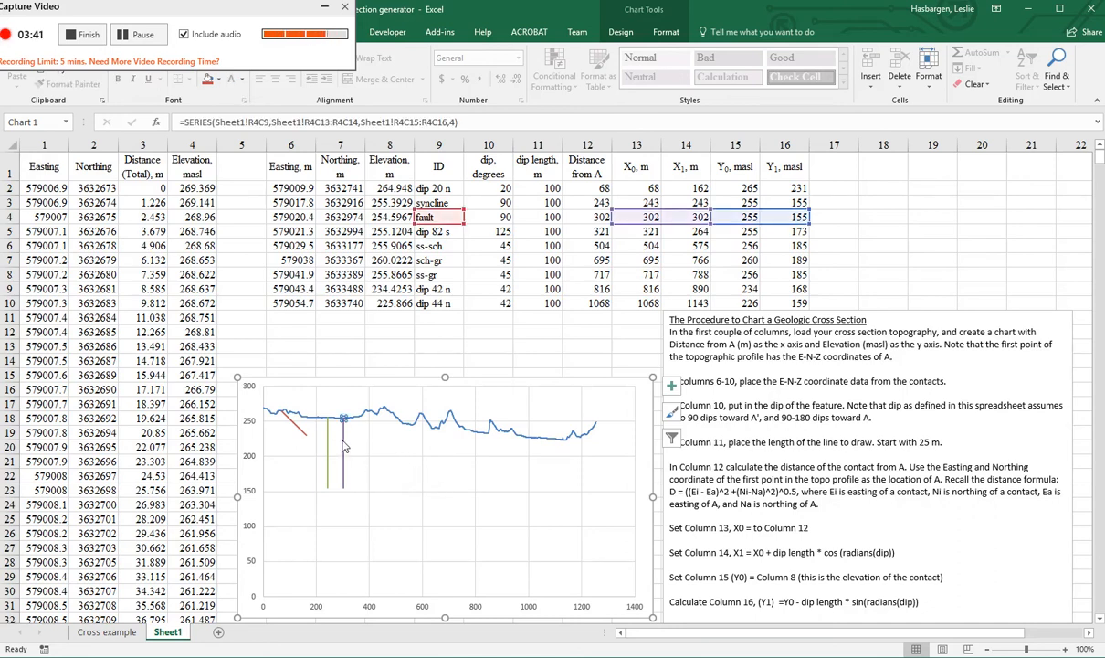
pyautogui.click(328, 454)
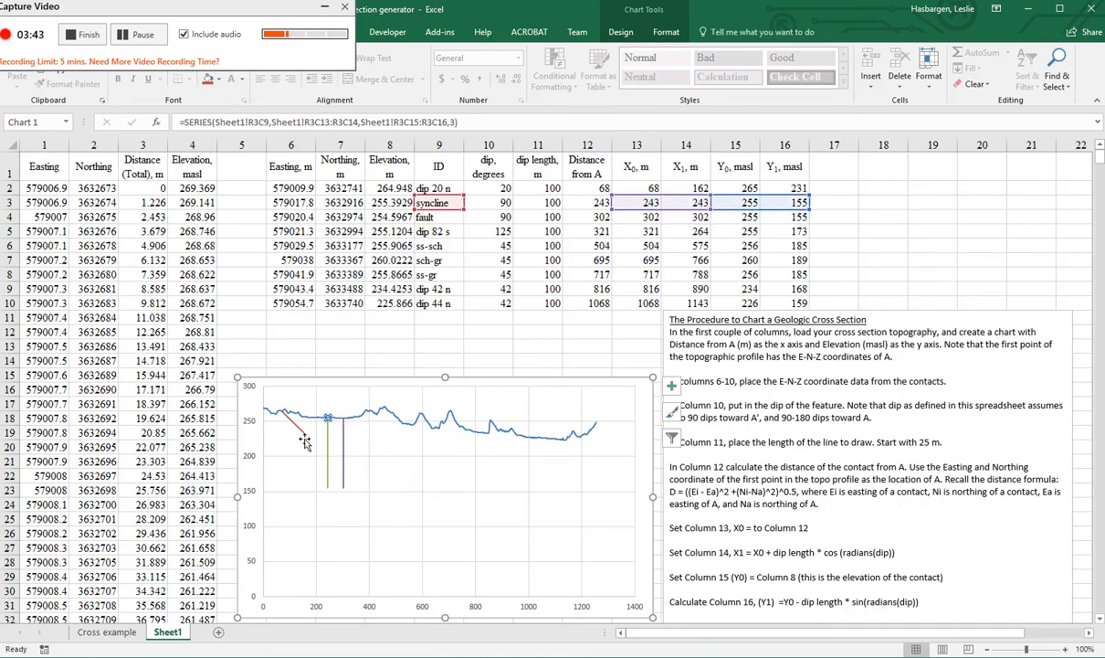
pyautogui.click(306, 436)
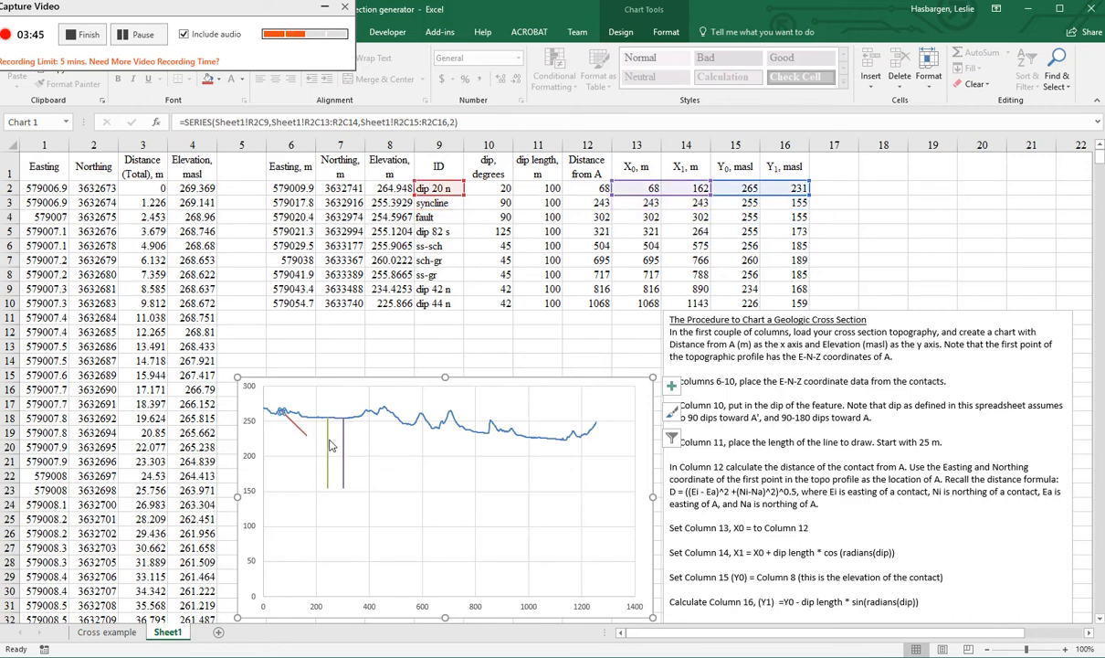
pyautogui.click(328, 446)
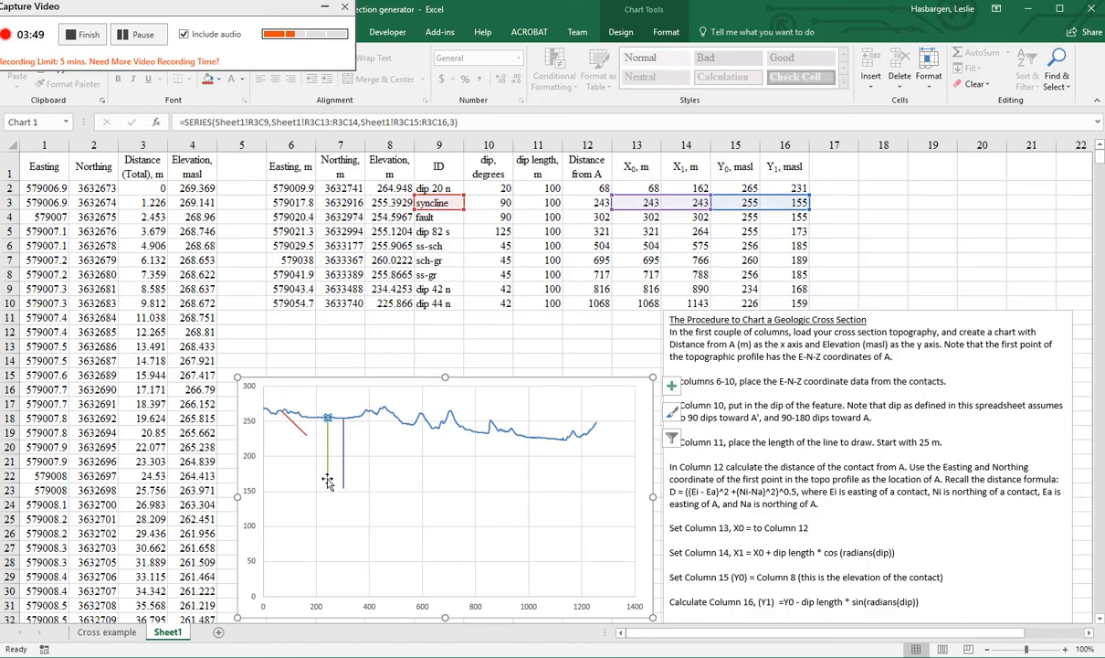
pyautogui.click(292, 422)
# Try a dip length of 200 m for the dip 20 n contact in row 2.
pyautogui.click(540, 189)
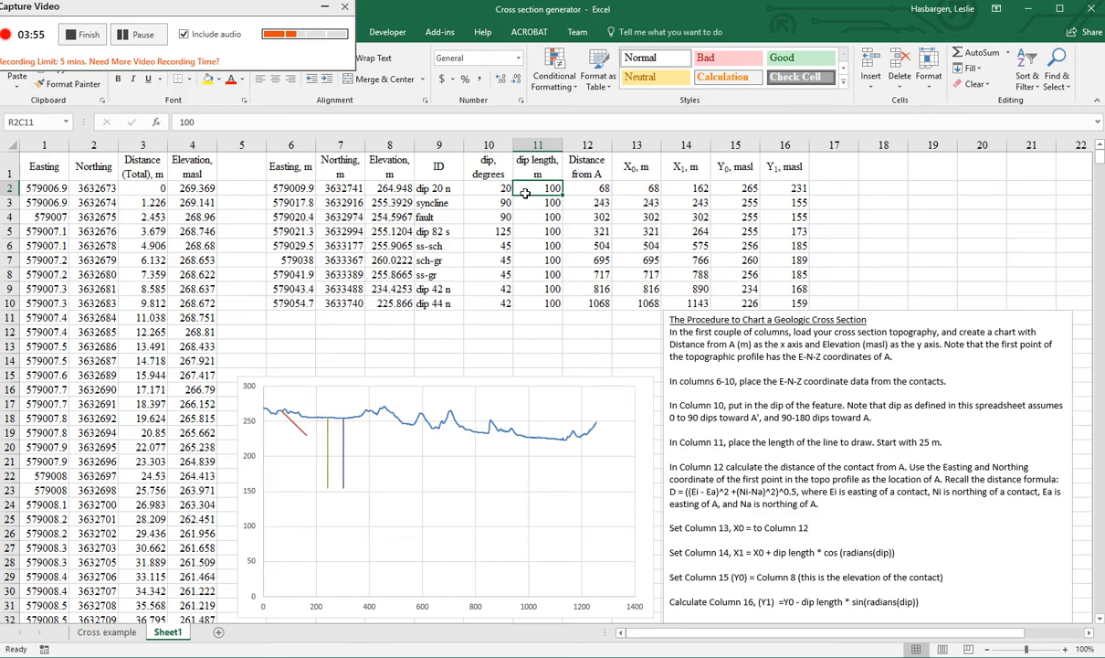
pyautogui.write('200')
pyautogui.press('Return')
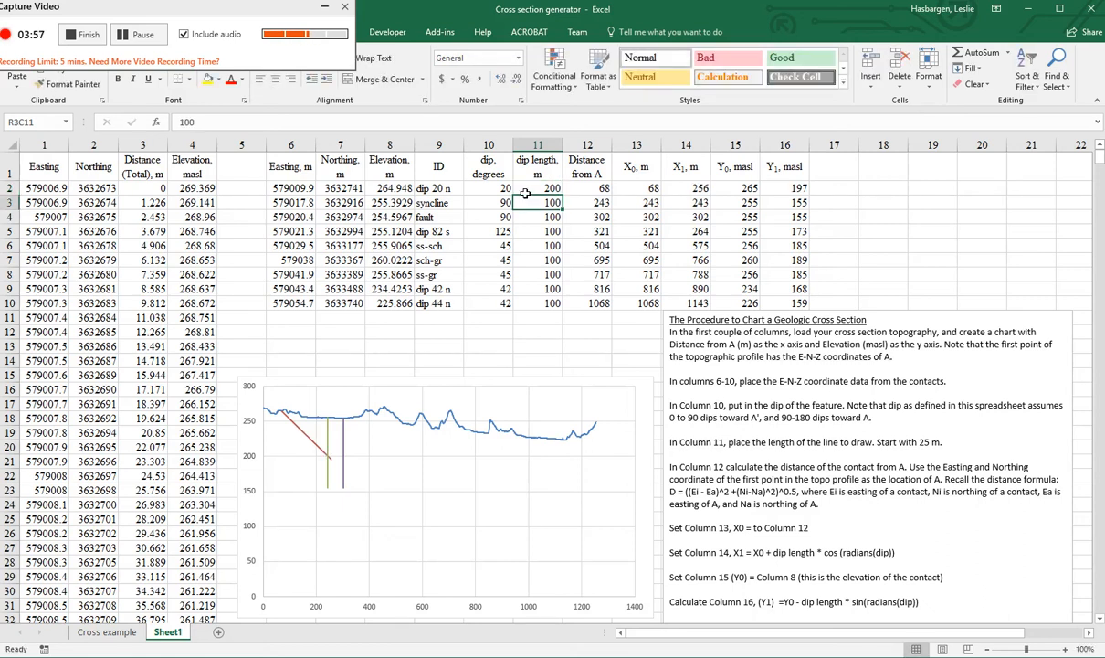
# Set the dip length of the dip 20 n contact in row 2 to 180 m.
pyautogui.click(525, 191)
pyautogui.write('180')
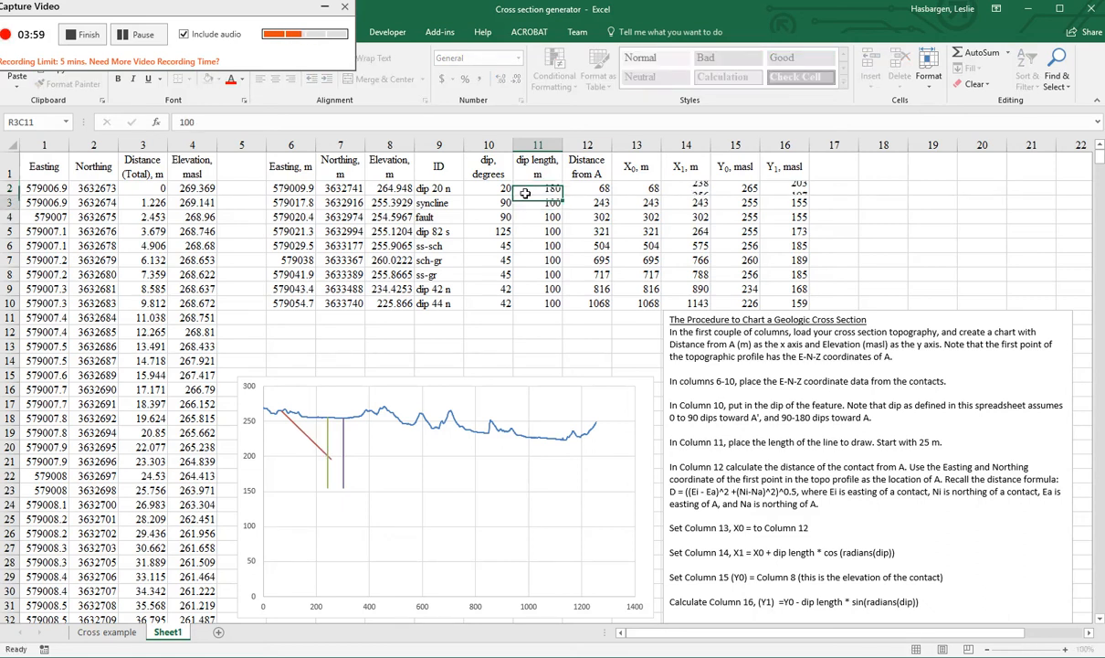
pyautogui.press('Return')
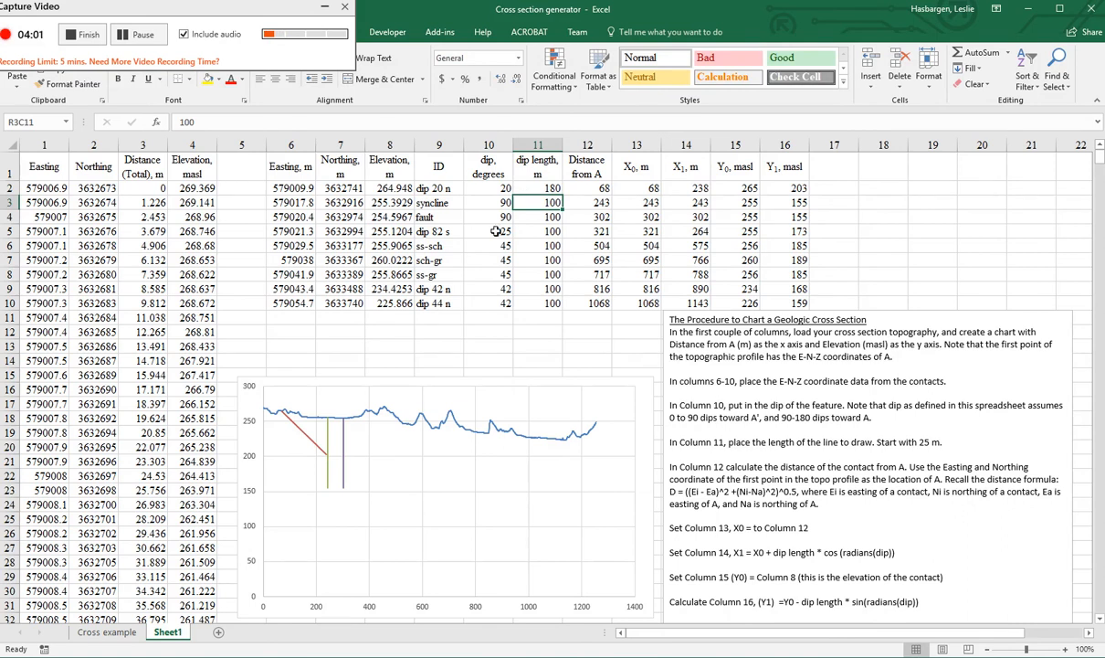